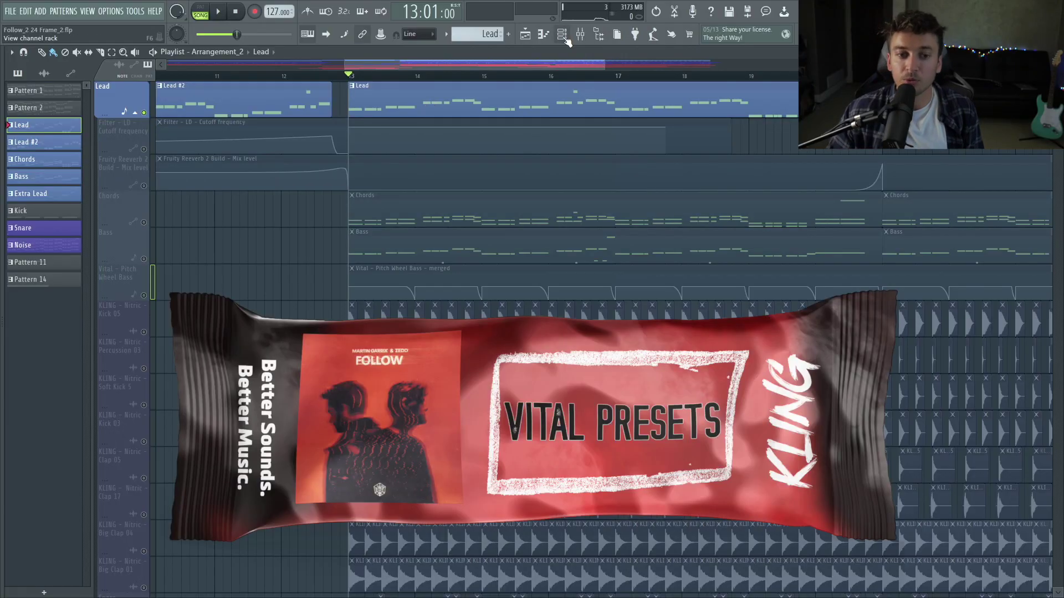
Audition the LD 01 and LD 02 lead synths from the channel rack during playback.
{"action": "left_click", "coordinate": [562, 34]}
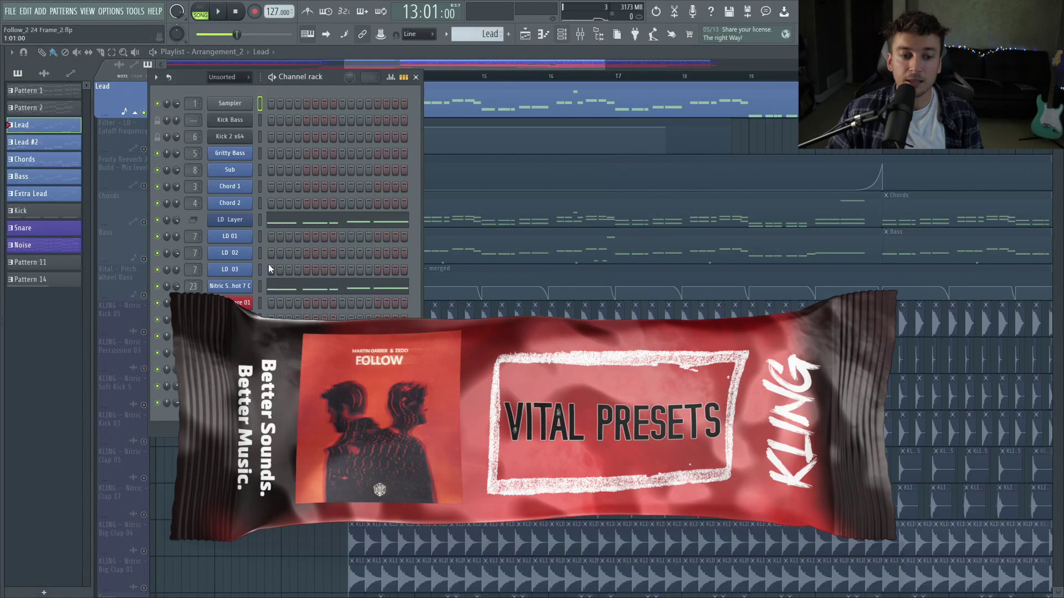
{"action": "left_click", "coordinate": [260, 236]}
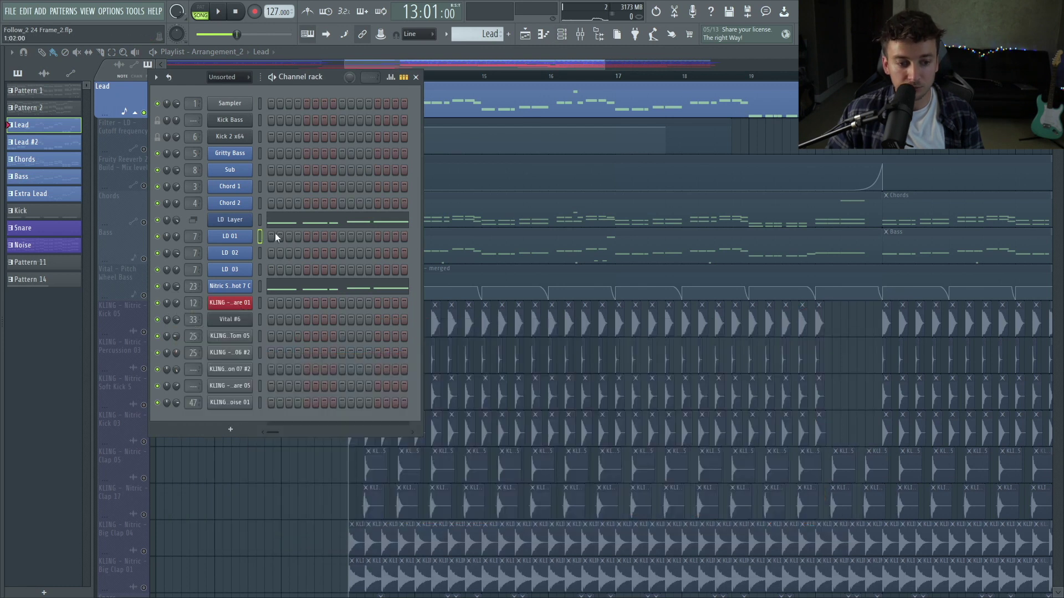
{"action": "key", "text": "space"}
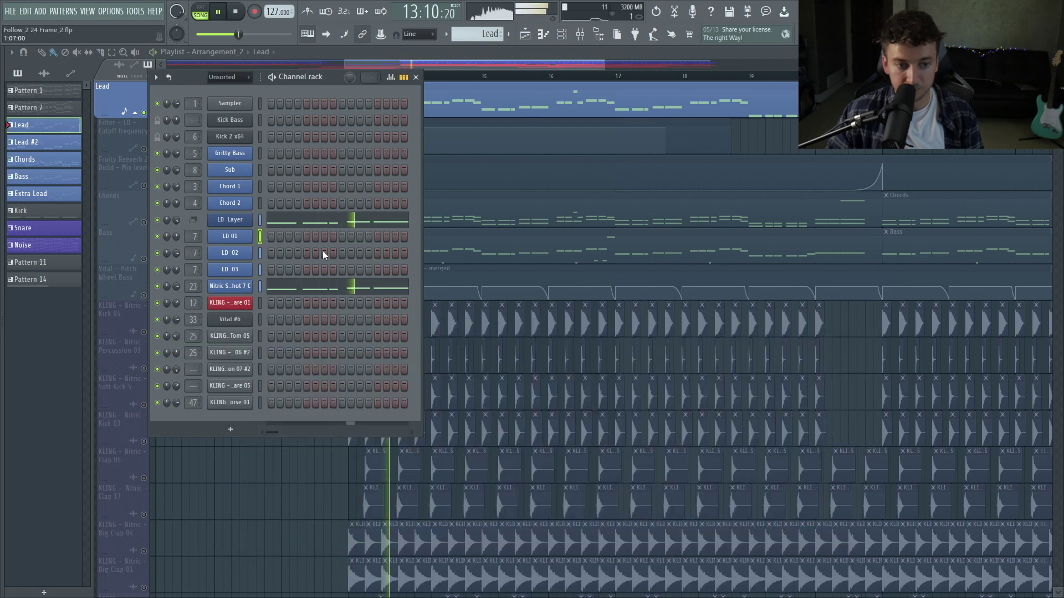
{"action": "key", "text": "space"}
{"action": "left_click", "coordinate": [245, 255]}
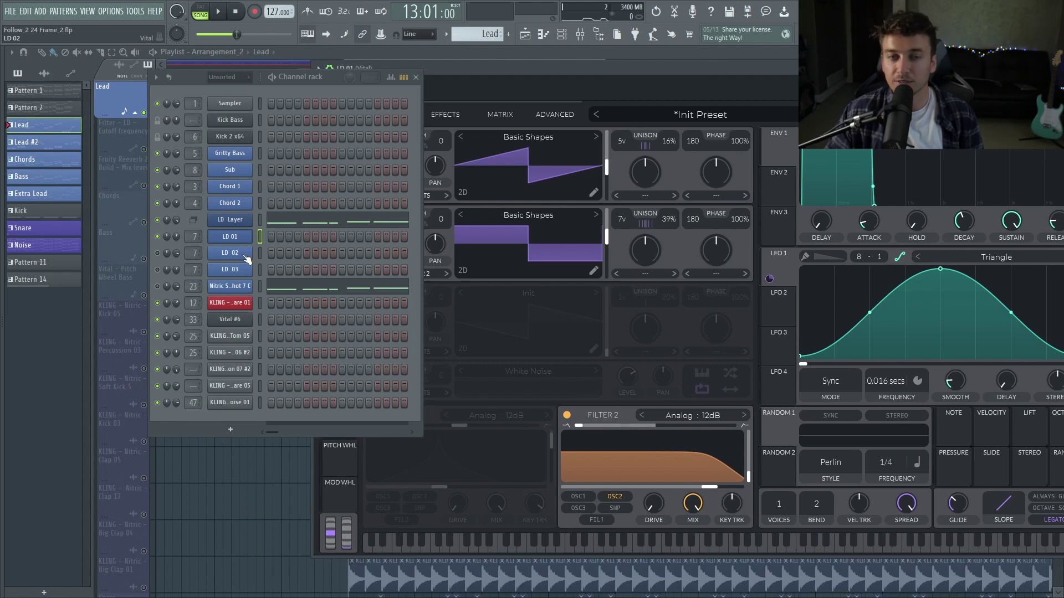
{"action": "key", "text": "space"}
{"action": "key", "text": "space"}
{"action": "left_click", "coordinate": [247, 259]}
{"action": "left_click", "coordinate": [243, 257]}
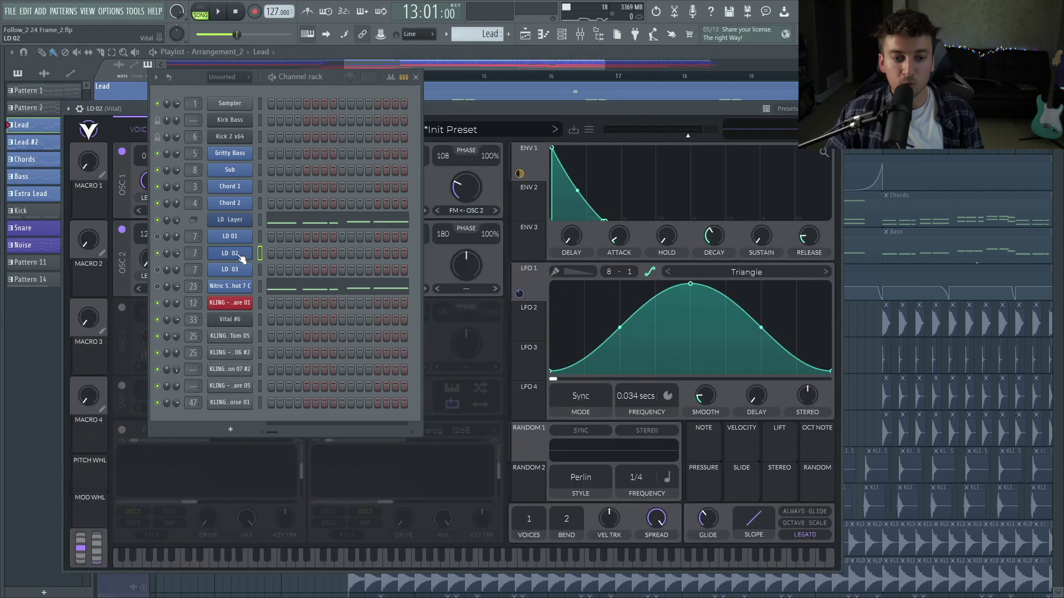
{"action": "left_click_drag", "start_coordinate": [444, 118], "coordinate": [682, 80]}
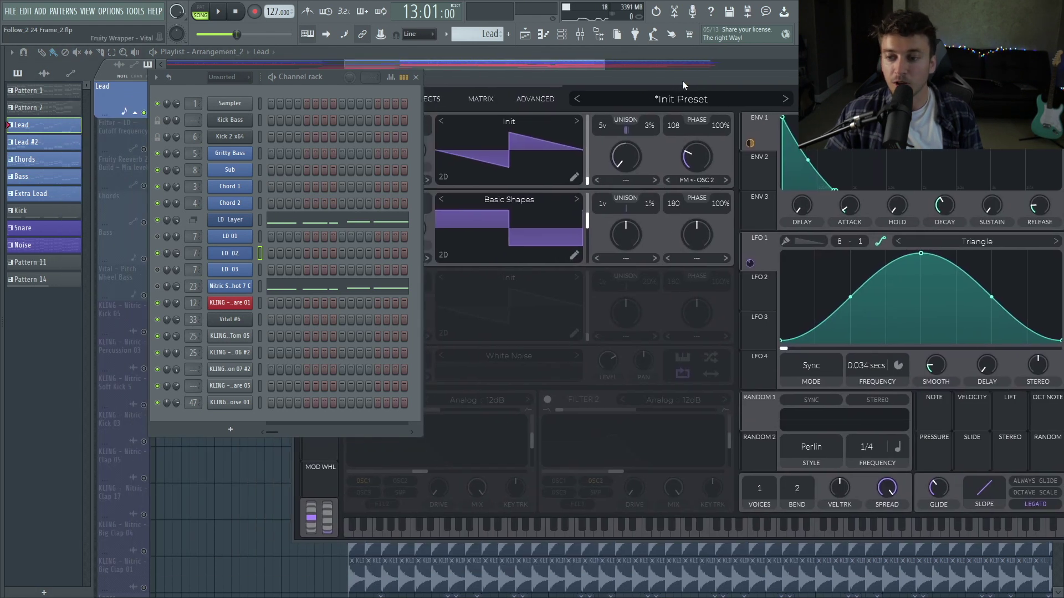
{"action": "key", "text": "space"}
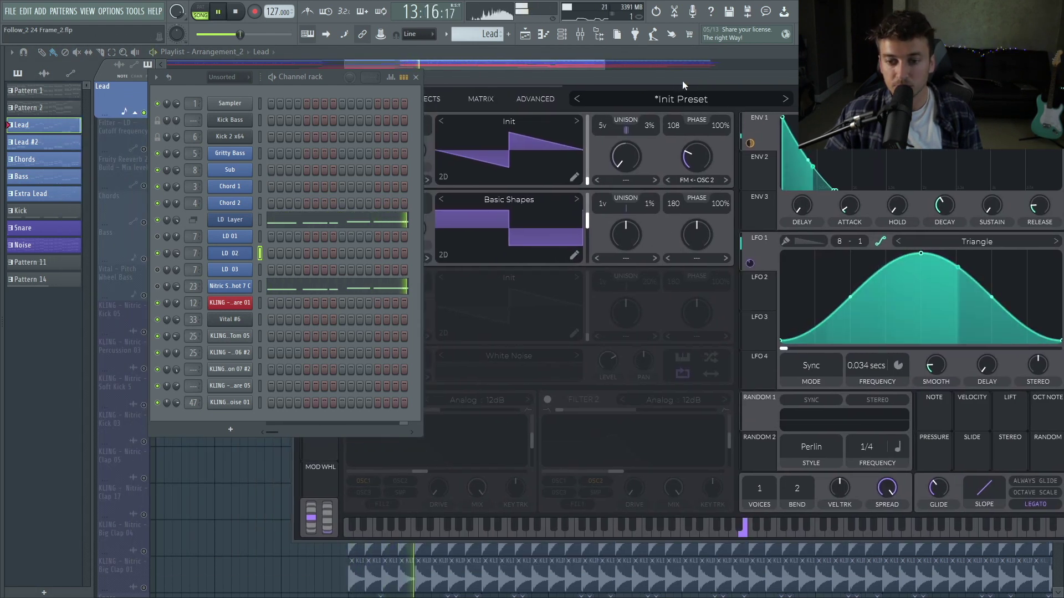
Open LD 03's Vital synth and set Filter 1 key tracking to 100%.
{"action": "left_click", "coordinate": [224, 270]}
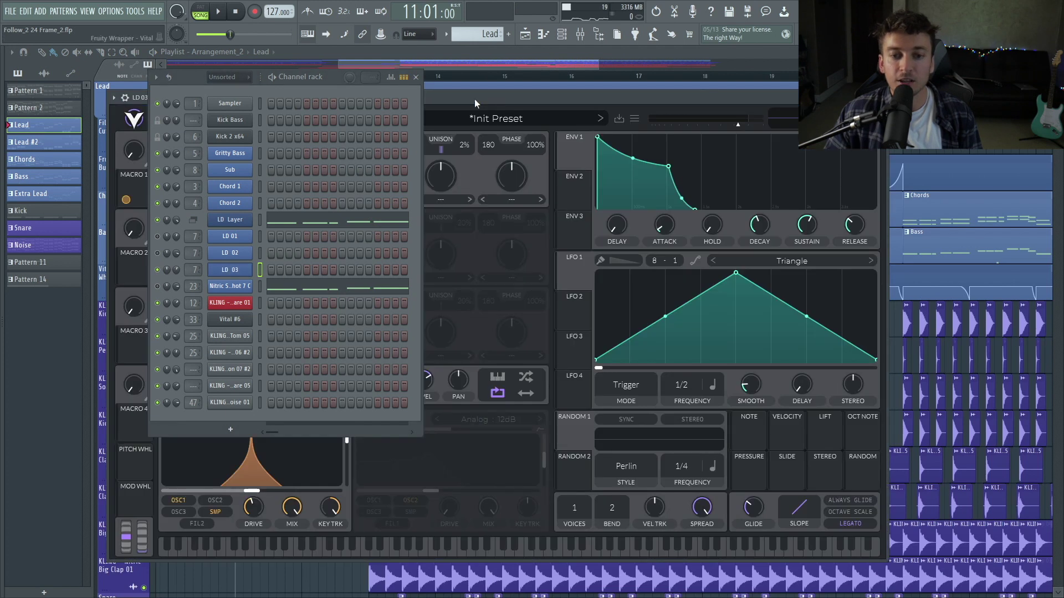
{"action": "left_click_drag", "start_coordinate": [474, 98], "coordinate": [697, 76]}
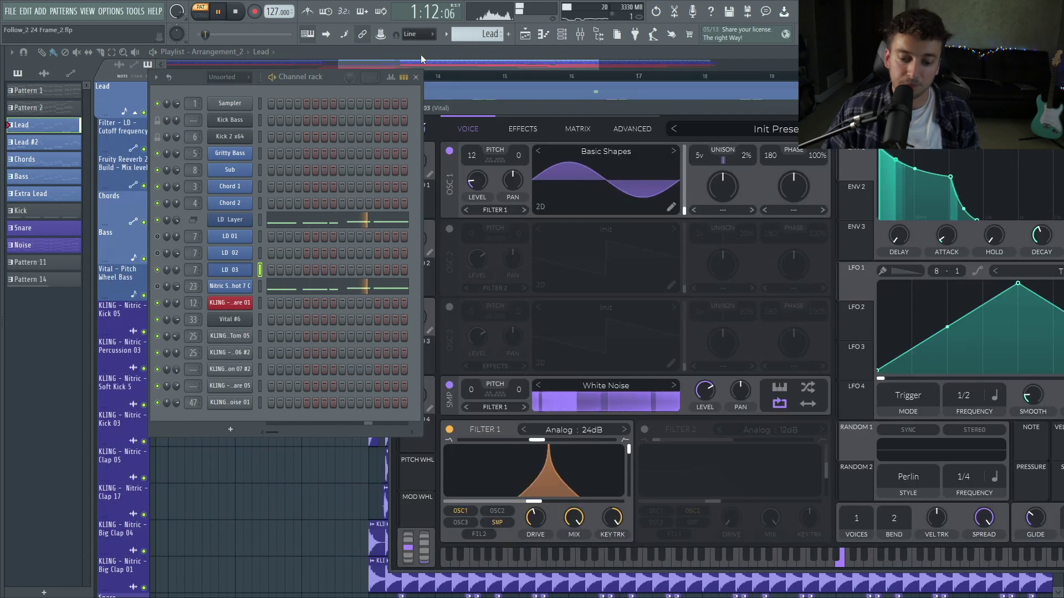
{"action": "key", "text": "space"}
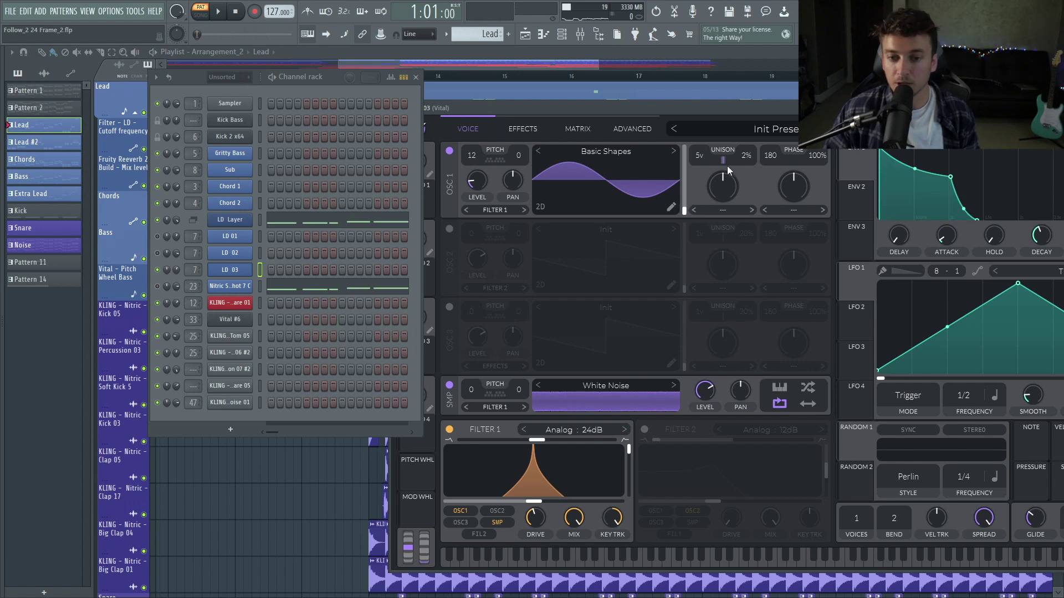
{"action": "left_click_drag", "start_coordinate": [625, 115], "coordinate": [633, 97]}
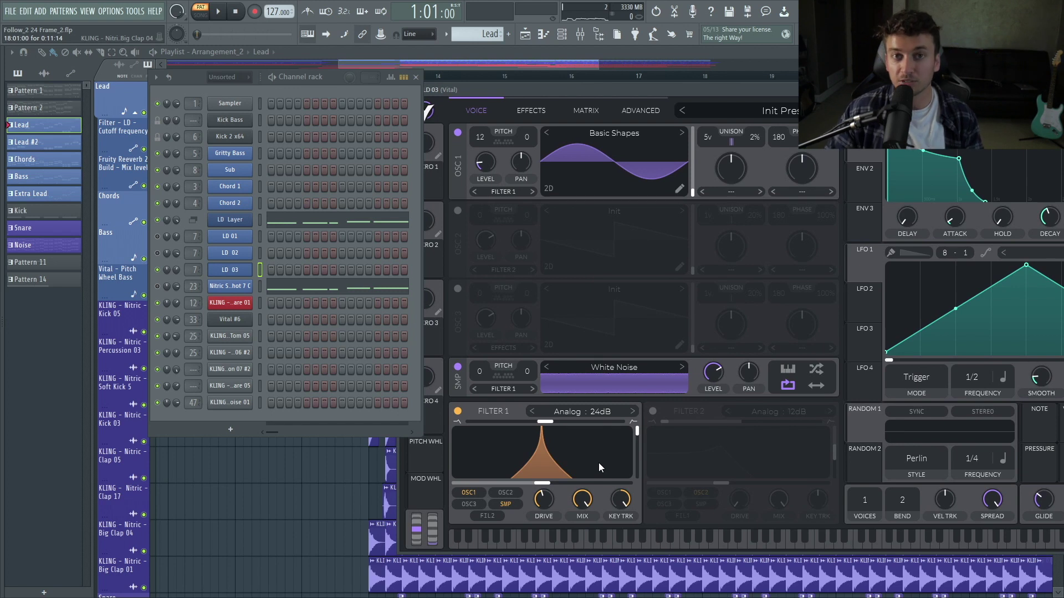
{"action": "left_click", "coordinate": [620, 500]}
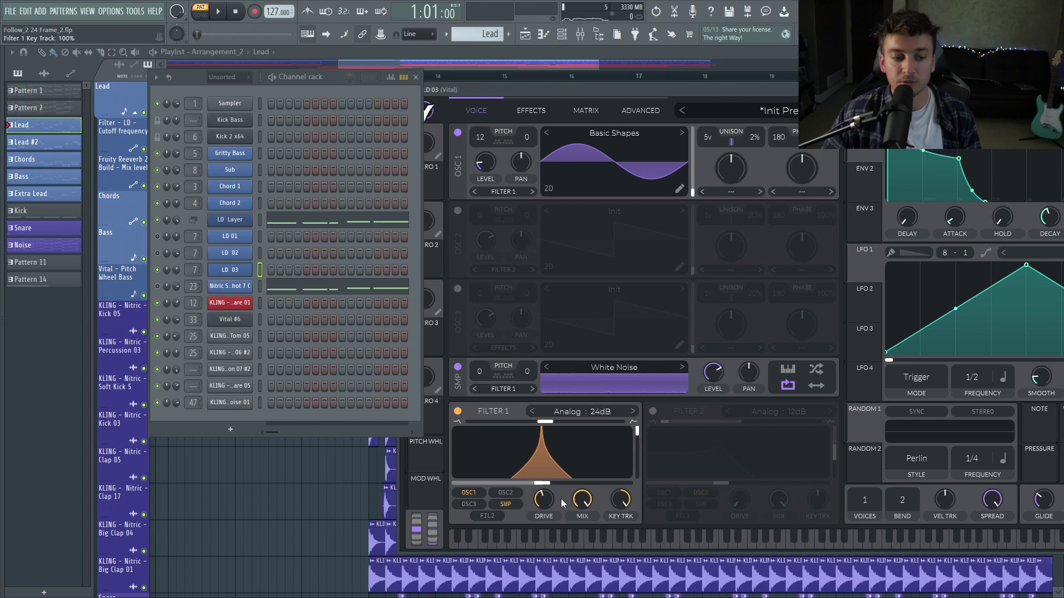
Audition the Nitric Synth Shot 7 C sampler in playback.
{"action": "left_click", "coordinate": [230, 286]}
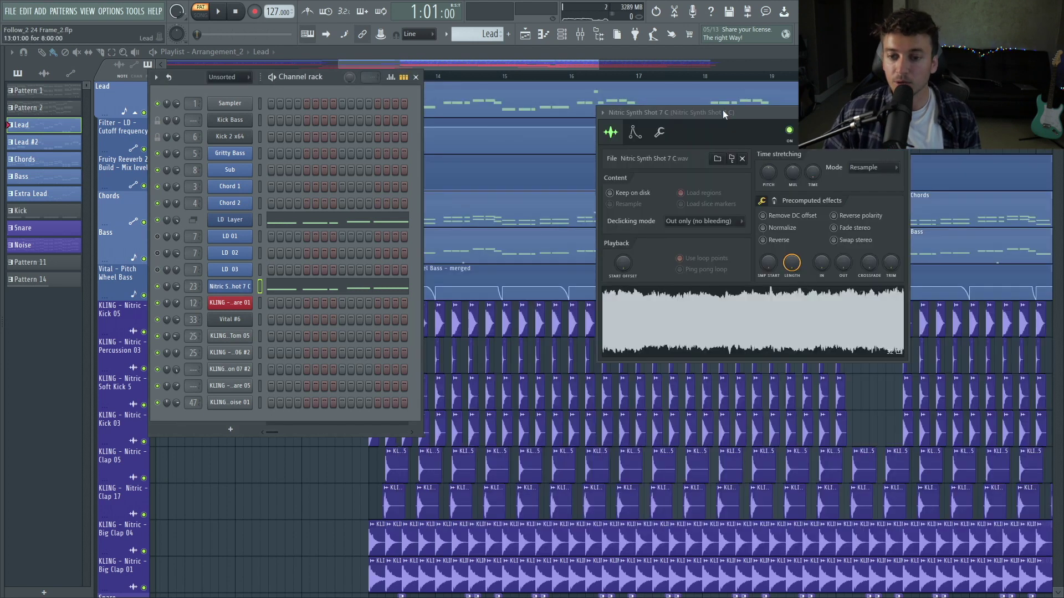
{"action": "left_click_drag", "start_coordinate": [722, 109], "coordinate": [702, 98]}
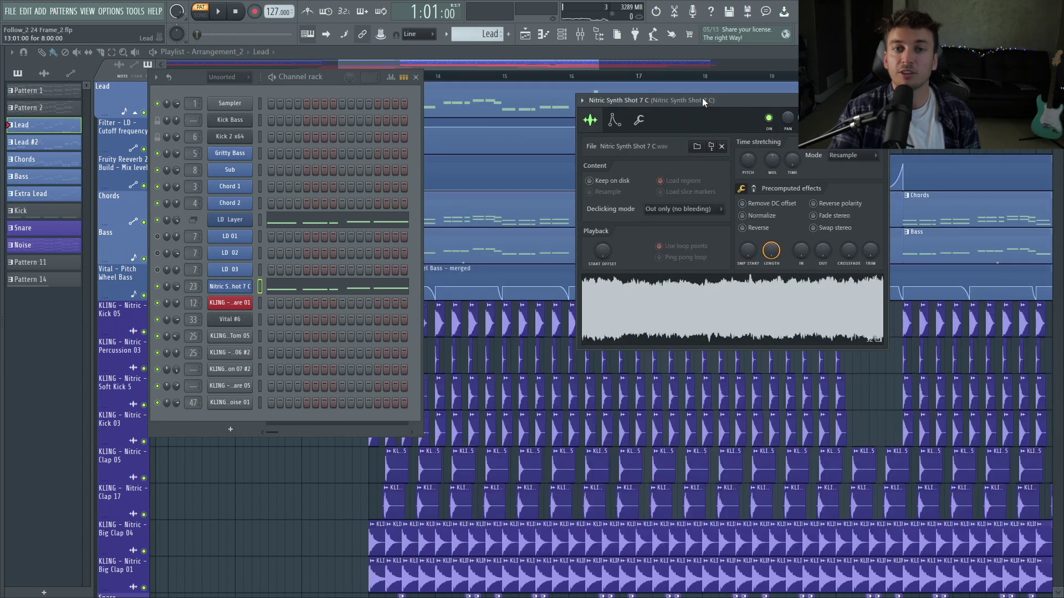
{"action": "key", "text": "space"}
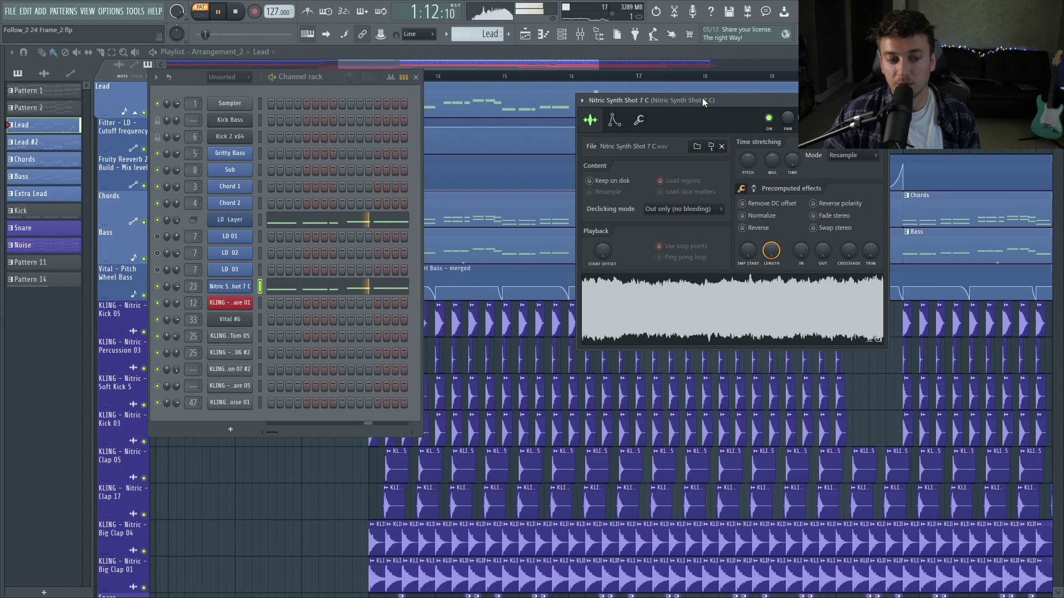
{"action": "key", "text": "space"}
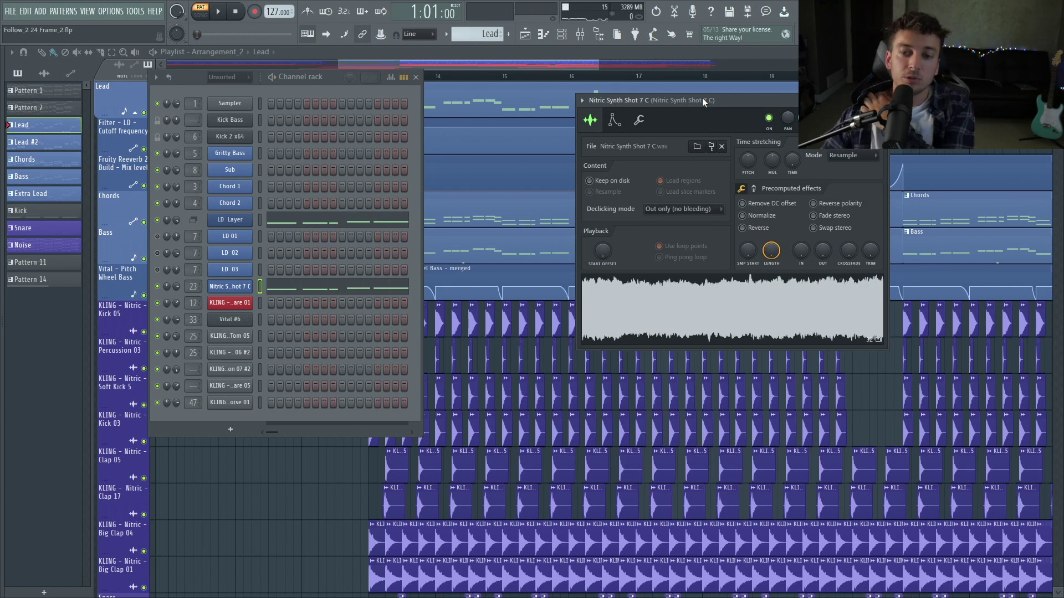
Unmute LD 03, play all lead layers together, and enlarge the mixer.
{"action": "left_click", "coordinate": [158, 270]}
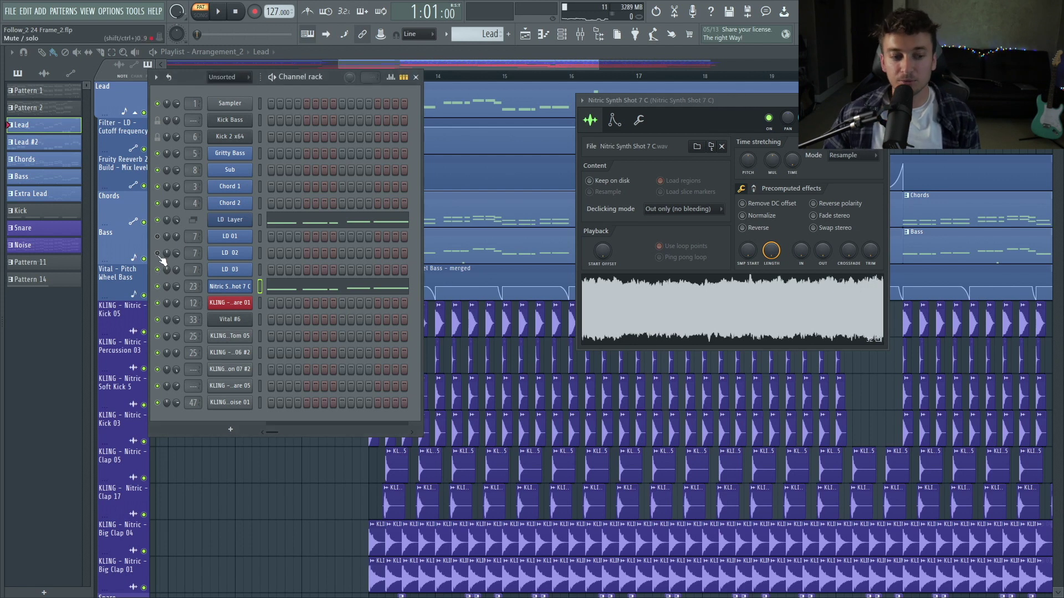
{"action": "key", "text": "space"}
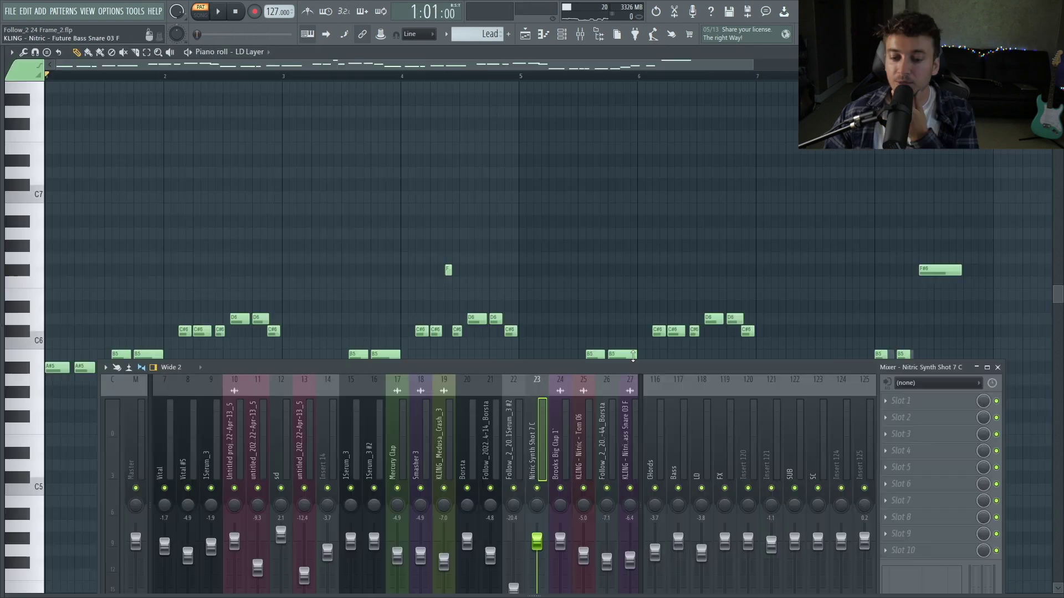
{"action": "left_click_drag", "start_coordinate": [633, 356], "coordinate": [519, 168]}
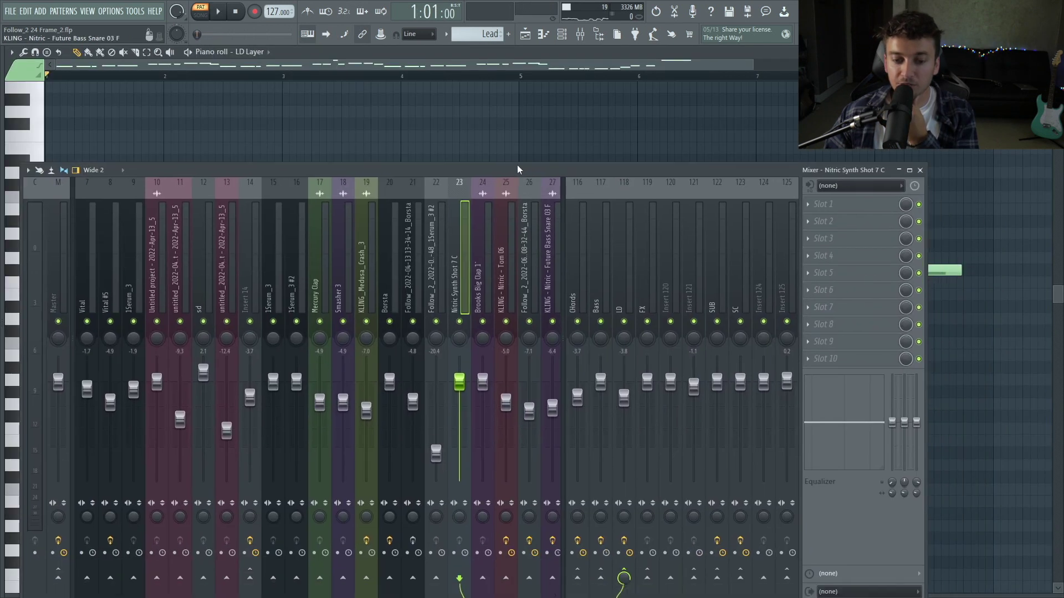
Inspect the CHords insert's parametric EQ and Soundgoodizer, then close the Soundgoodizer.
{"action": "left_click", "coordinate": [602, 288]}
{"action": "left_click", "coordinate": [576, 285]}
{"action": "left_click", "coordinate": [853, 256]}
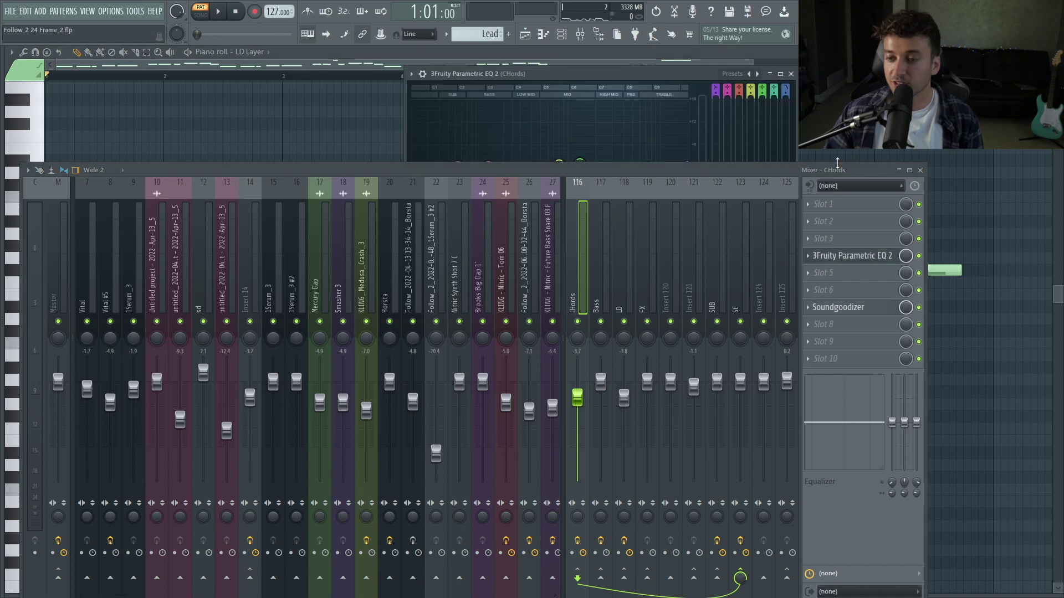
{"action": "left_click_drag", "start_coordinate": [837, 161], "coordinate": [837, 281]}
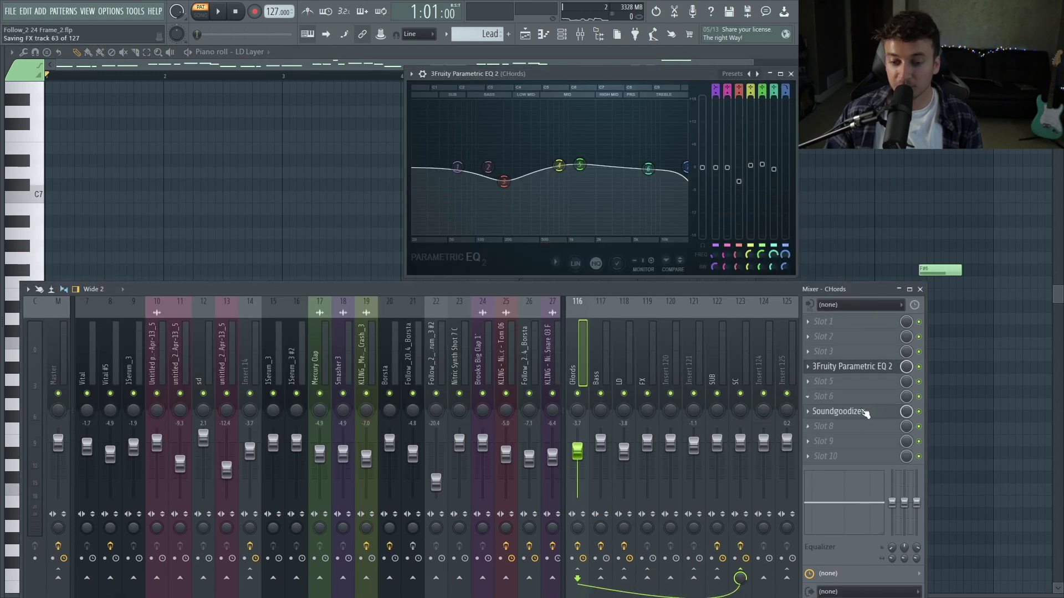
{"action": "left_click", "coordinate": [856, 411]}
{"action": "left_click_drag", "start_coordinate": [72, 100], "coordinate": [175, 101]}
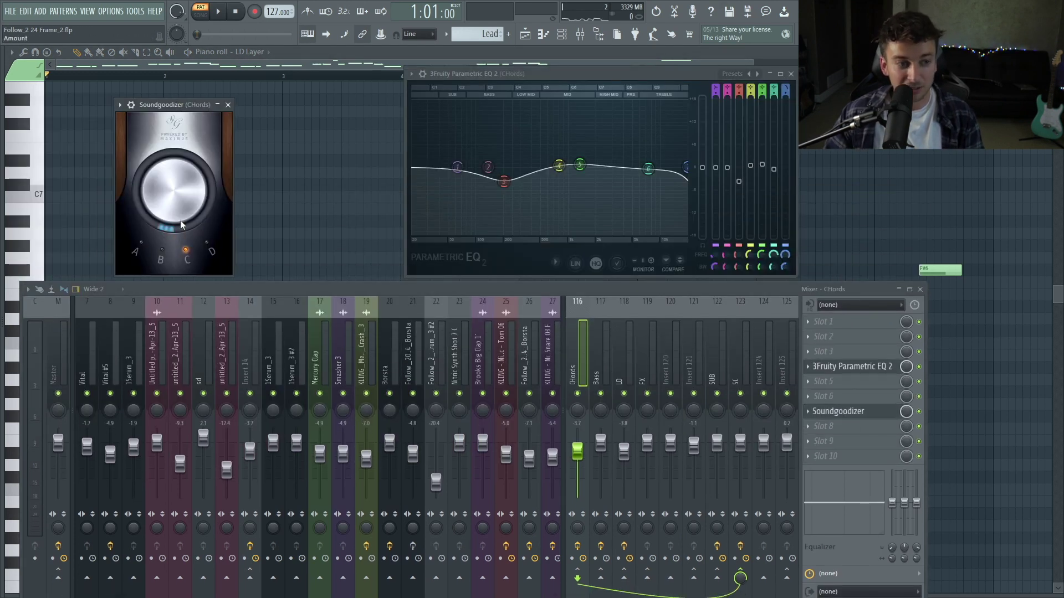
{"action": "left_click", "coordinate": [228, 104]}
Check the Bass, LD, SC and SUB inserts and SUB's limiter, then unmute Filter - LD.
{"action": "left_click", "coordinate": [610, 365]}
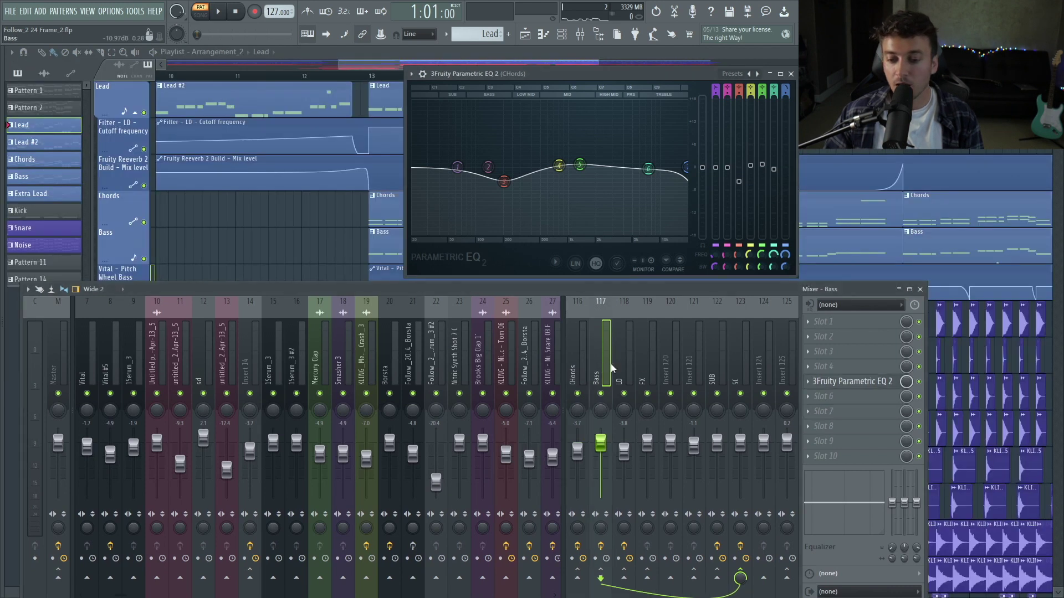
{"action": "left_click", "coordinate": [625, 366]}
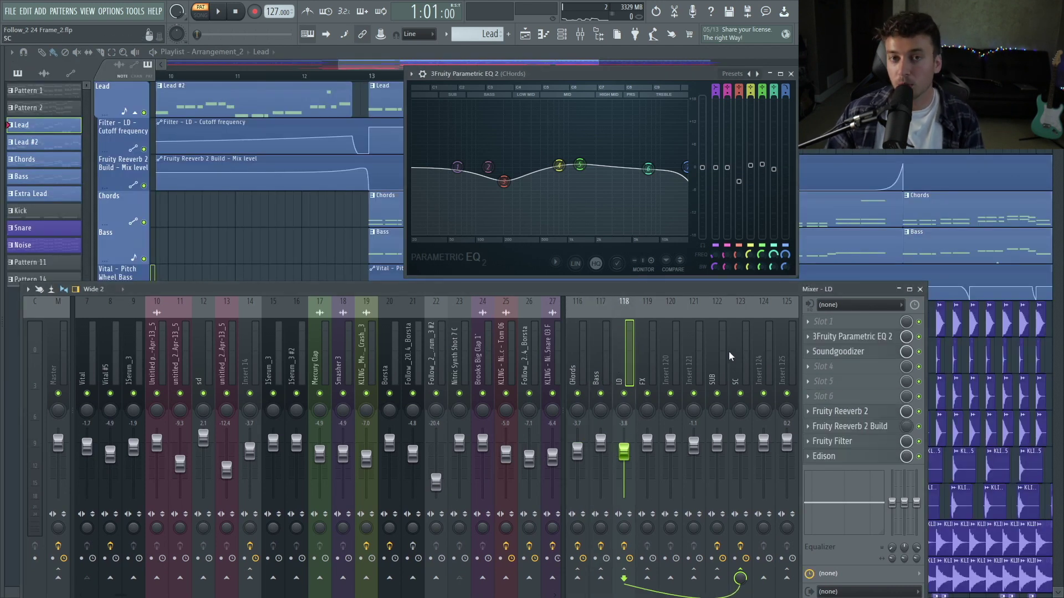
{"action": "left_click", "coordinate": [730, 351]}
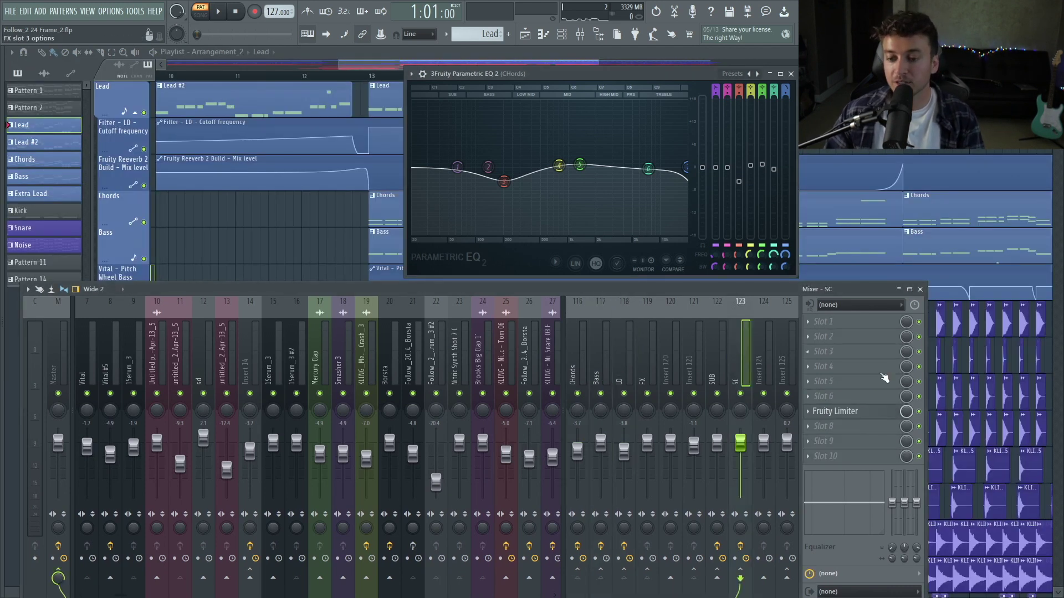
{"action": "left_click", "coordinate": [709, 363]}
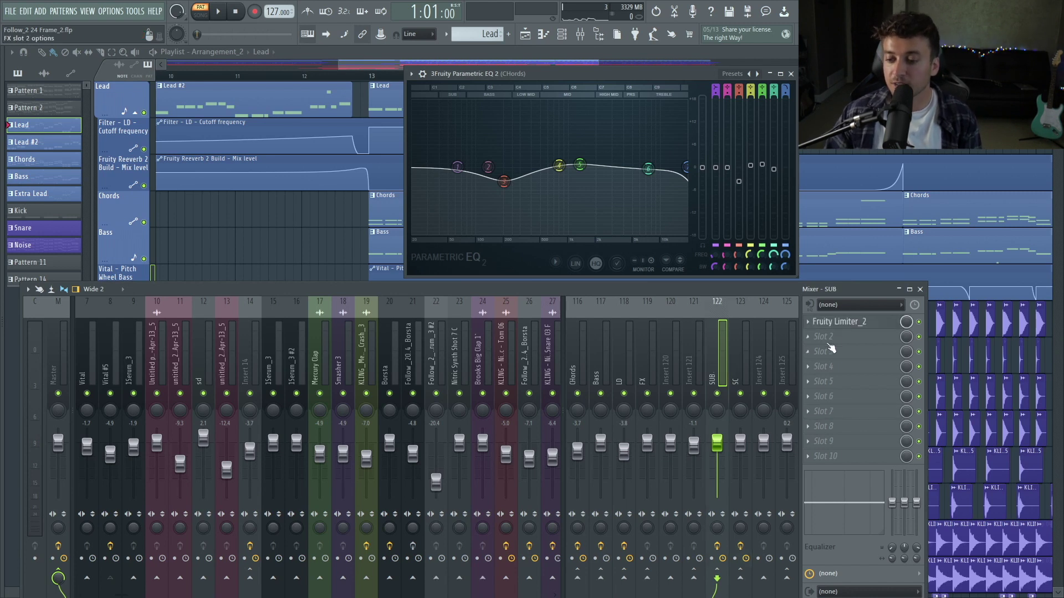
{"action": "left_click", "coordinate": [837, 324]}
{"action": "left_click", "coordinate": [694, 122]}
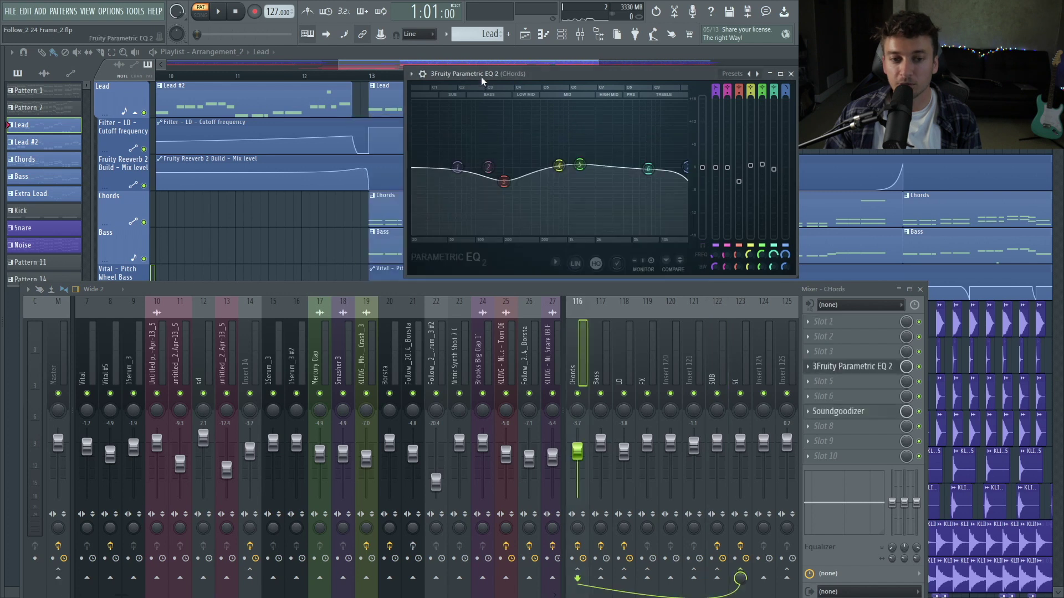
{"action": "left_click_drag", "start_coordinate": [487, 75], "coordinate": [573, 77]}
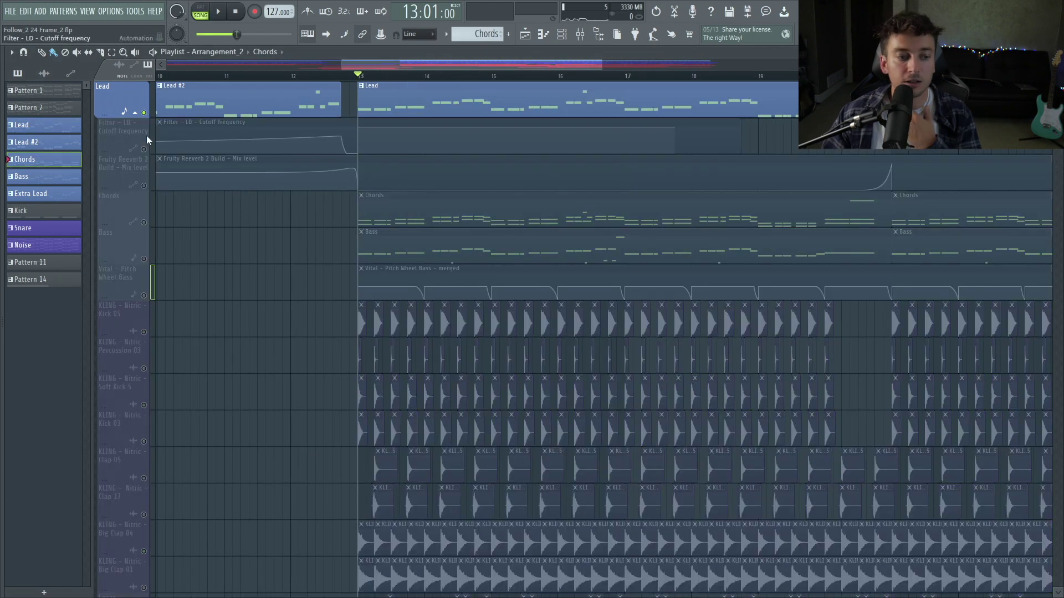
{"action": "left_click", "coordinate": [144, 150]}
Unmute the Fruity Reeverb 2 Build automation and review the Lead clip's opening A#5 notes.
{"action": "left_click", "coordinate": [144, 186]}
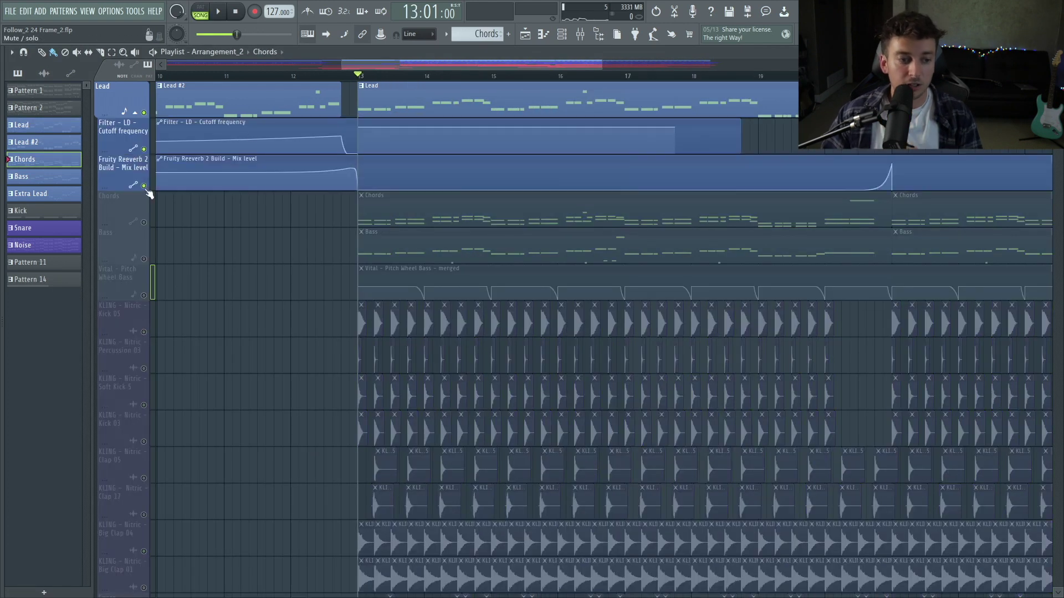
{"action": "double_click", "coordinate": [400, 102]}
{"action": "scroll", "coordinate": [287, 166], "scroll_direction": "up", "scroll_amount": 4}
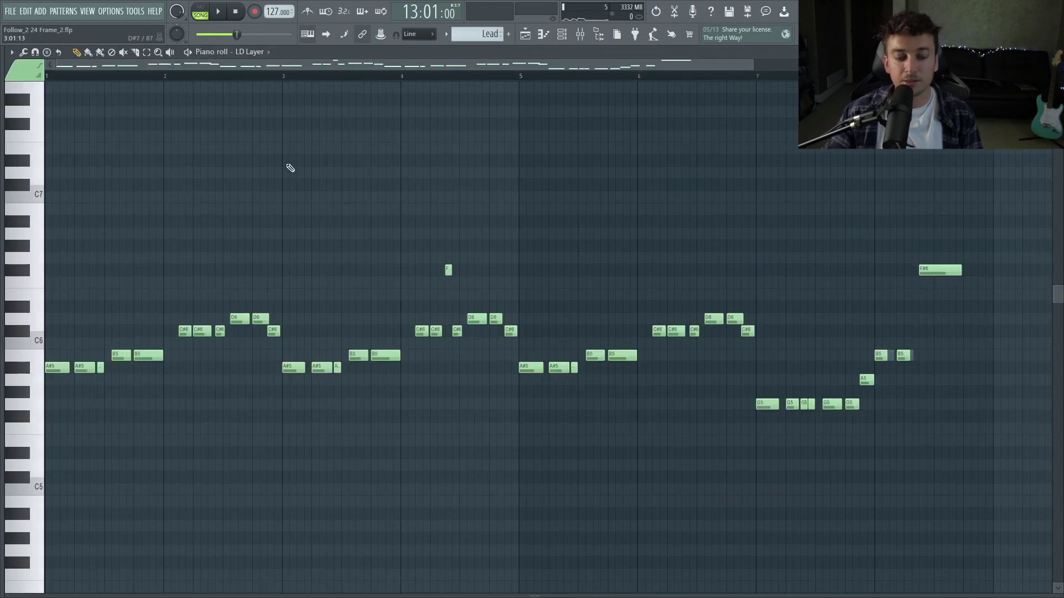
{"action": "key", "text": "F7"}
{"action": "key", "text": "F7"}
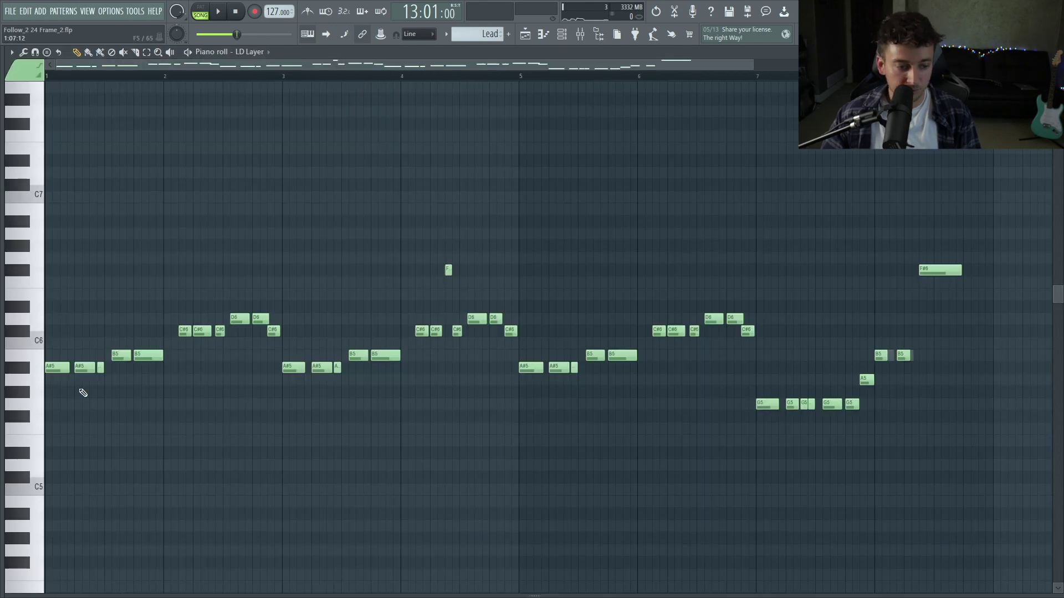
{"action": "left_click_drag", "start_coordinate": [58, 340], "coordinate": [210, 376]}
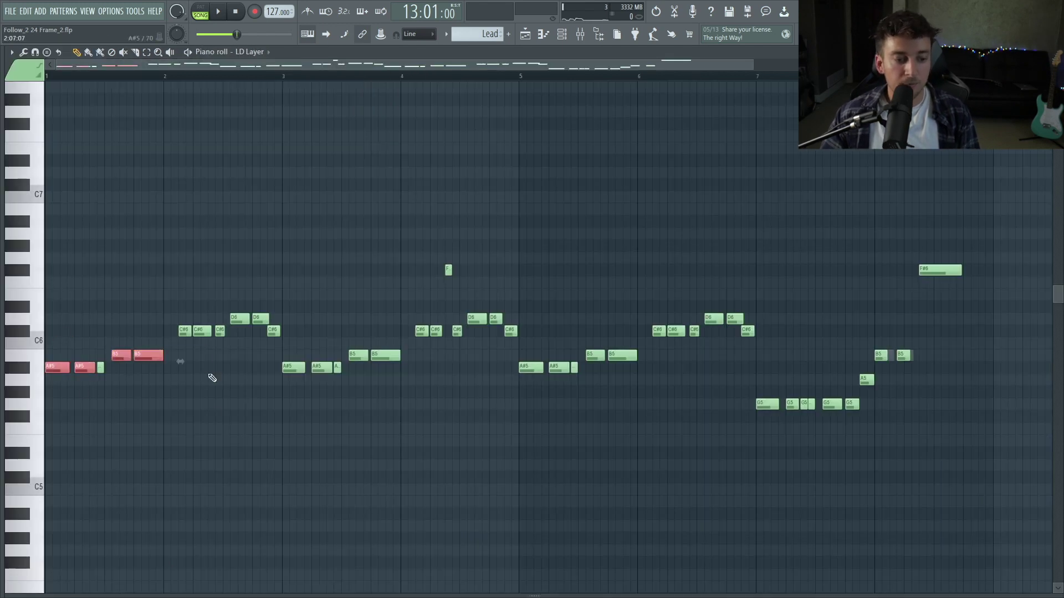
{"action": "key", "text": "F7"}
Select the Chords clip's opening A#4 and B4 notes and play the pattern alone.
{"action": "double_click", "coordinate": [430, 209]}
{"action": "left_click_drag", "start_coordinate": [102, 433], "coordinate": [221, 342]}
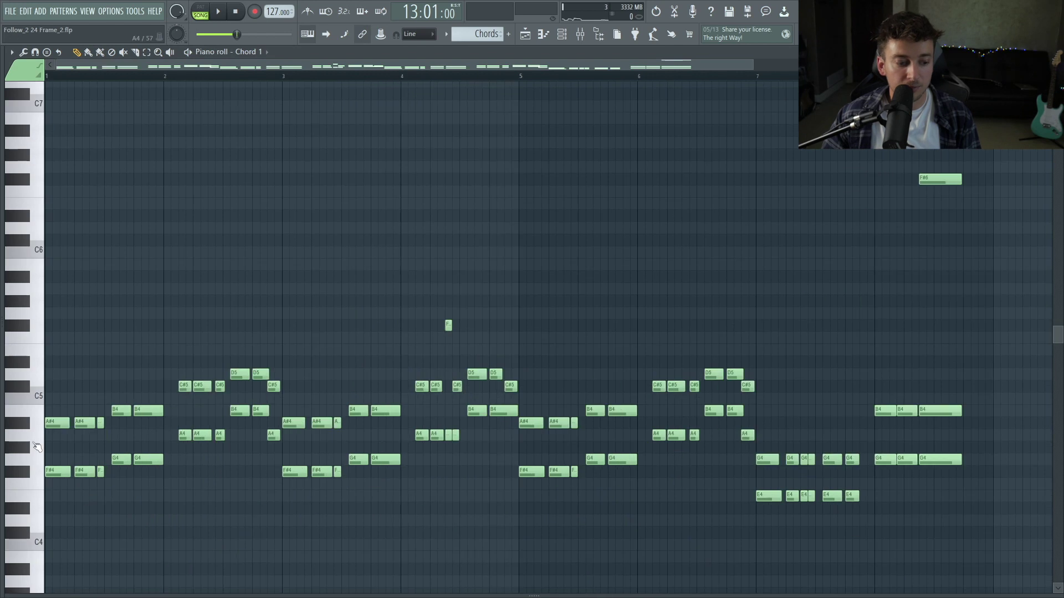
{"action": "left_click_drag", "start_coordinate": [55, 415], "coordinate": [91, 449]}
{"action": "left_click_drag", "start_coordinate": [106, 405], "coordinate": [149, 428]}
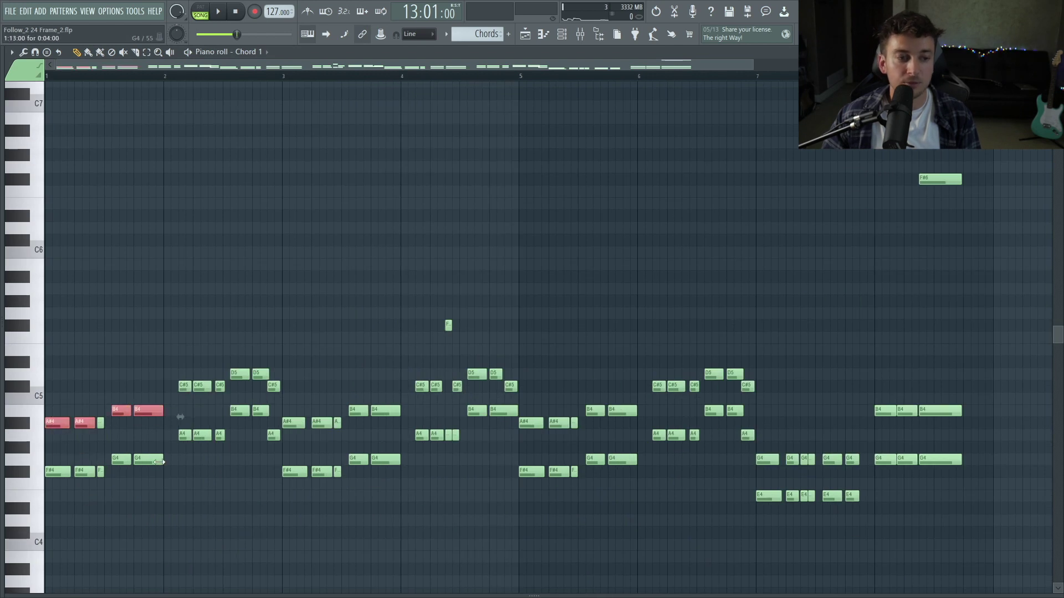
{"action": "left_click", "coordinate": [209, 16]}
{"action": "key", "text": "space"}
{"action": "left_click", "coordinate": [114, 297], "text": "ctrl"}
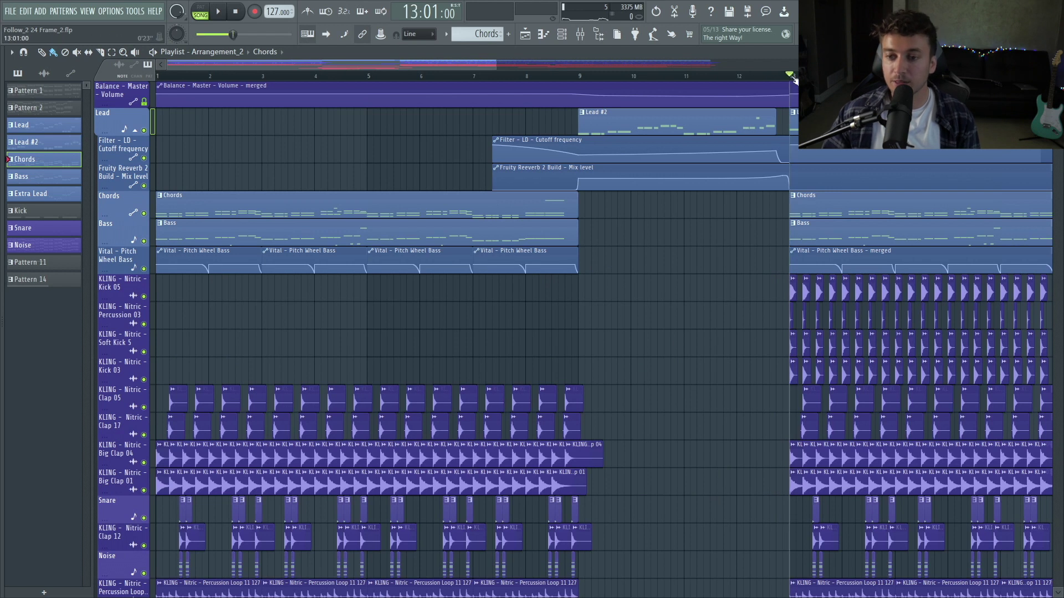
Review the lead melody notes in the bar 13 Lead clip.
{"action": "left_click_drag", "start_coordinate": [441, 68], "coordinate": [512, 78]}
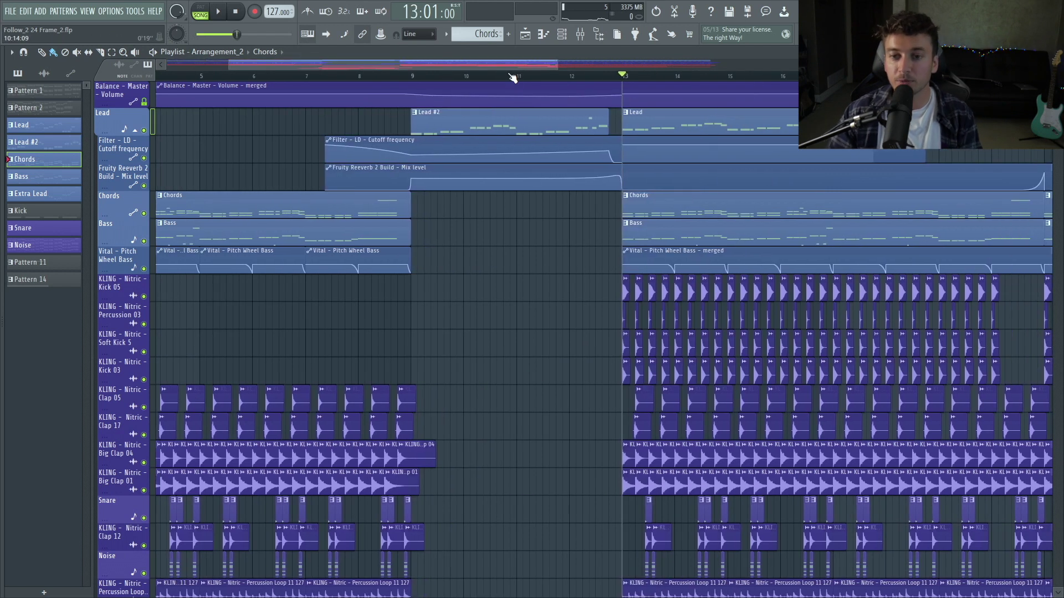
{"action": "left_click", "coordinate": [662, 111]}
{"action": "double_click", "coordinate": [663, 111]}
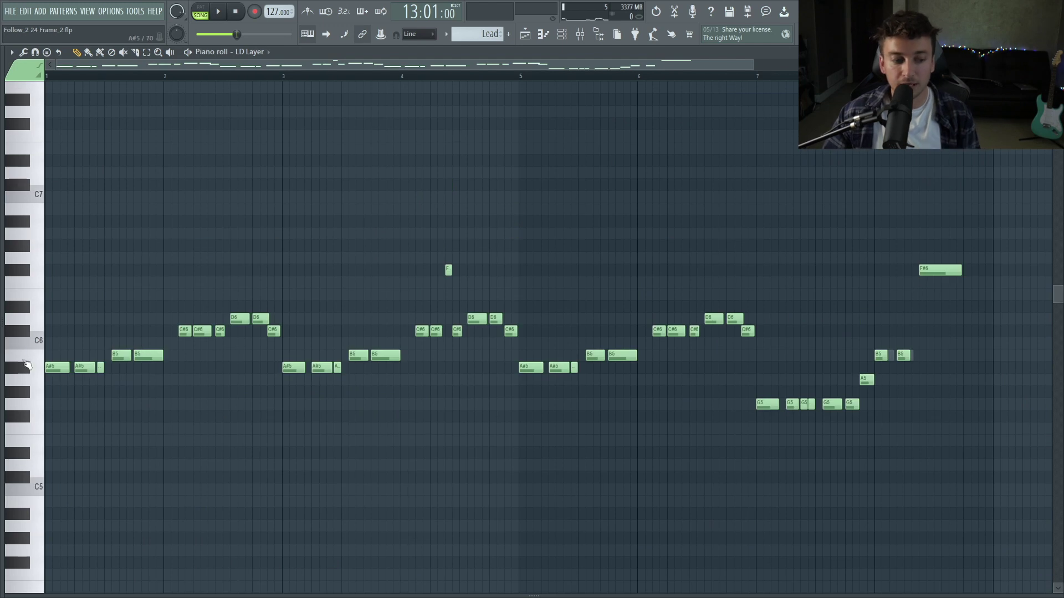
{"action": "left_click_drag", "start_coordinate": [66, 277], "coordinate": [330, 473]}
{"action": "left_click", "coordinate": [387, 466], "text": "ctrl"}
{"action": "key", "text": "Escape"}
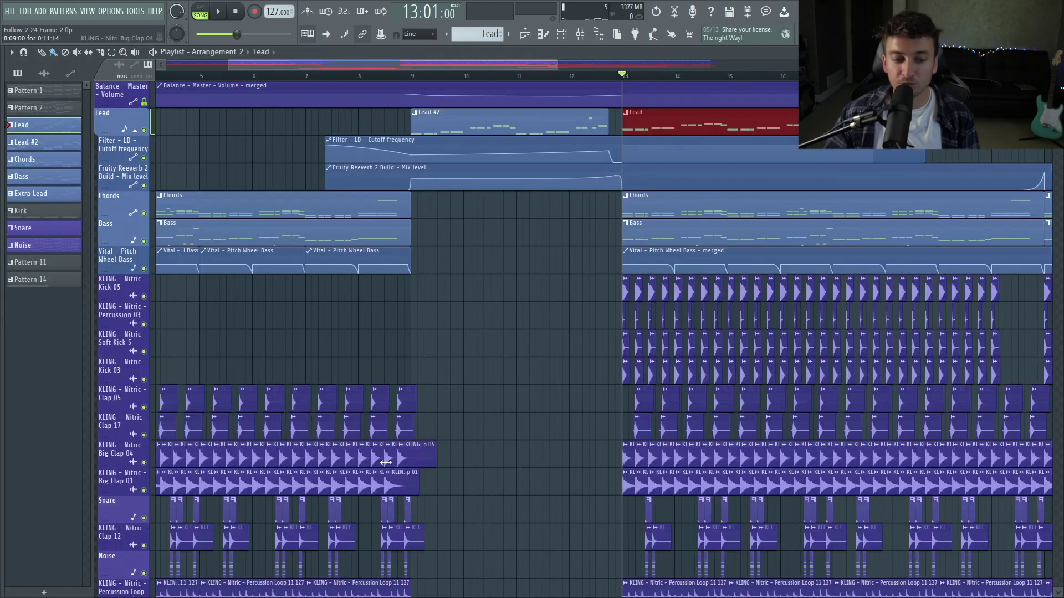
Zoom the playlist into the bar 13 section, play from there, and solo Chords.
{"action": "left_click_drag", "start_coordinate": [502, 459], "coordinate": [1052, 94]}
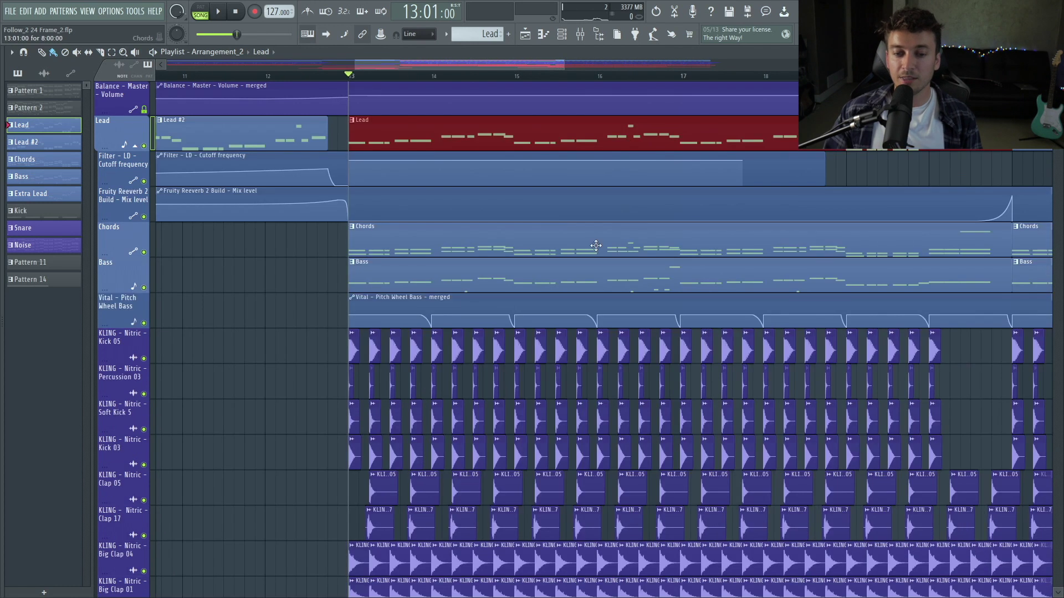
{"action": "left_click_drag", "start_coordinate": [274, 394], "coordinate": [961, 86]}
{"action": "key", "text": "space"}
{"action": "key", "text": "space"}
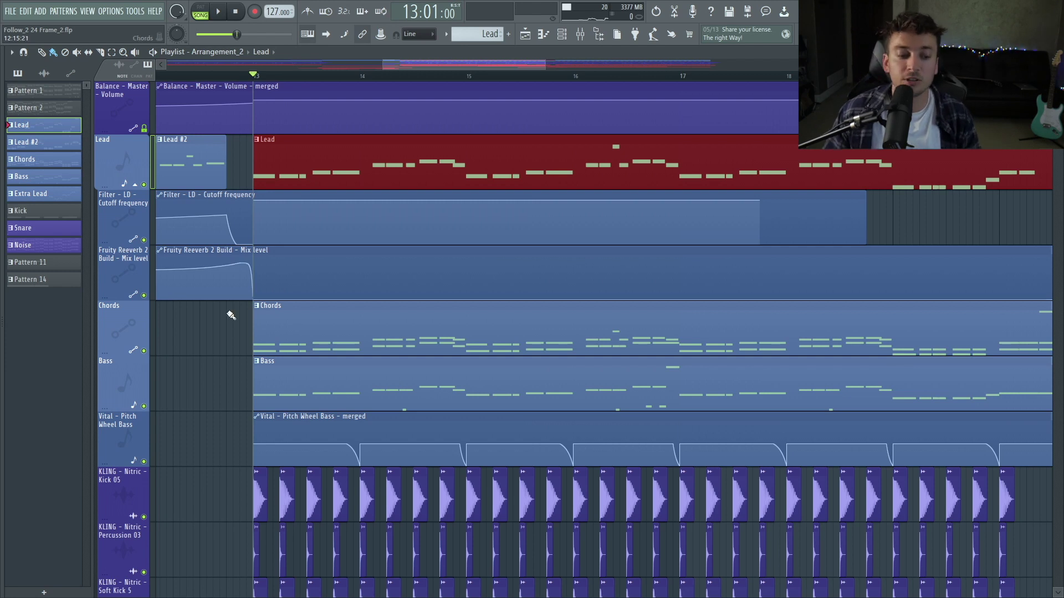
{"action": "left_click", "coordinate": [144, 351], "text": "ctrl"}
Play the Chords clip's notes, select a D5–B4 pair, and switch to Chord 2.
{"action": "double_click", "coordinate": [318, 335]}
{"action": "scroll", "coordinate": [263, 273], "scroll_direction": "down", "scroll_amount": 4}
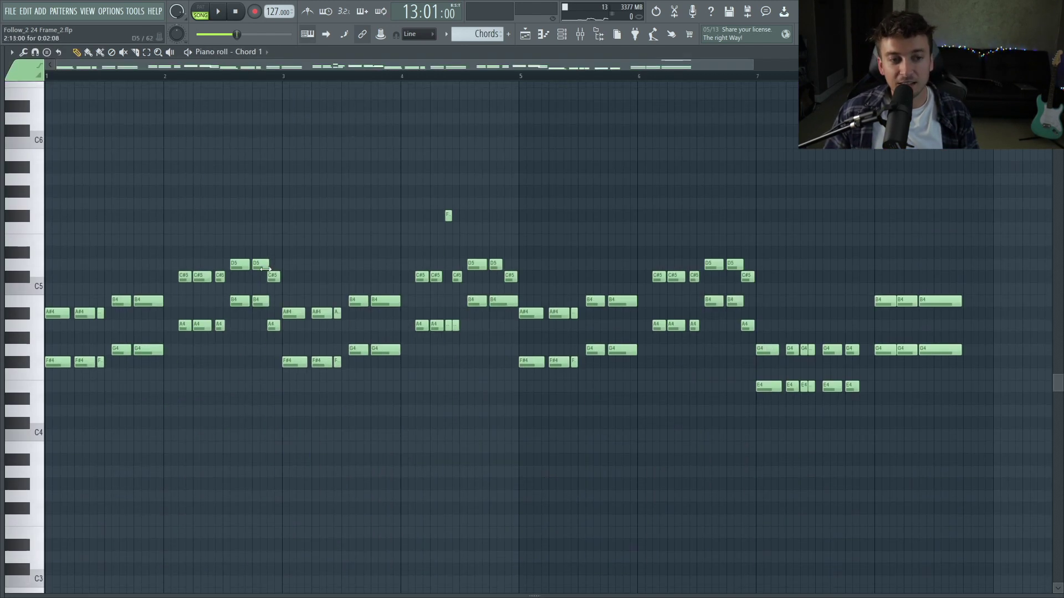
{"action": "key", "text": "2"}
{"action": "scroll", "coordinate": [10, 67], "scroll_direction": "up", "scroll_amount": 2}
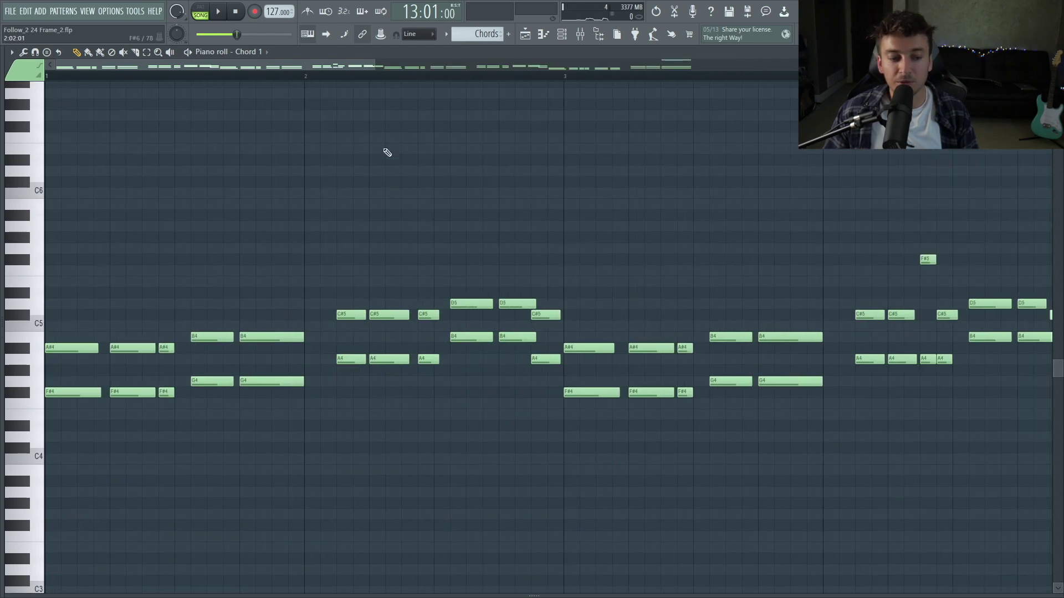
{"action": "key", "text": "space"}
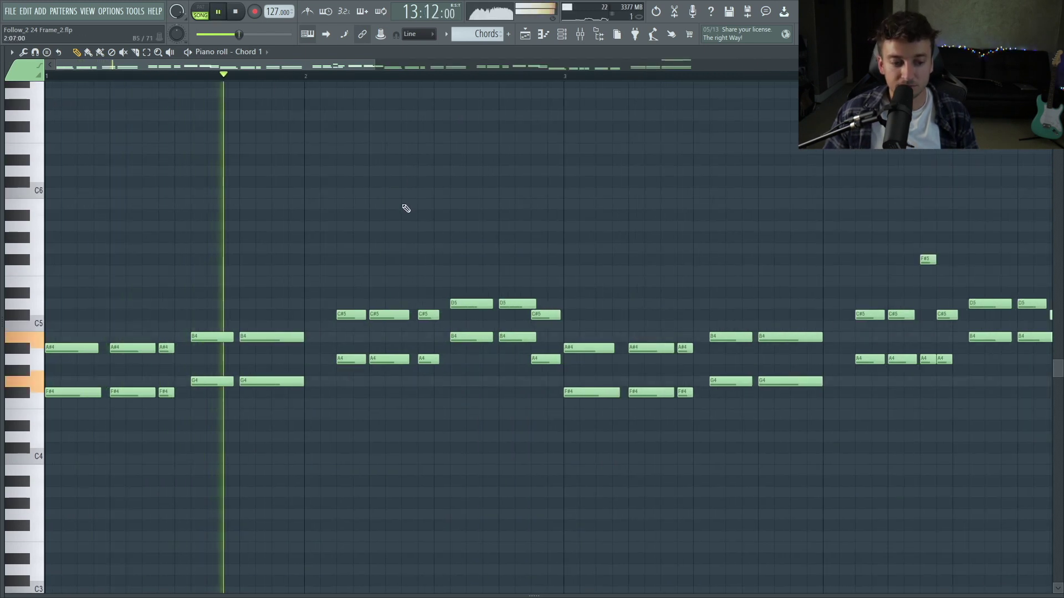
{"action": "key", "text": "space"}
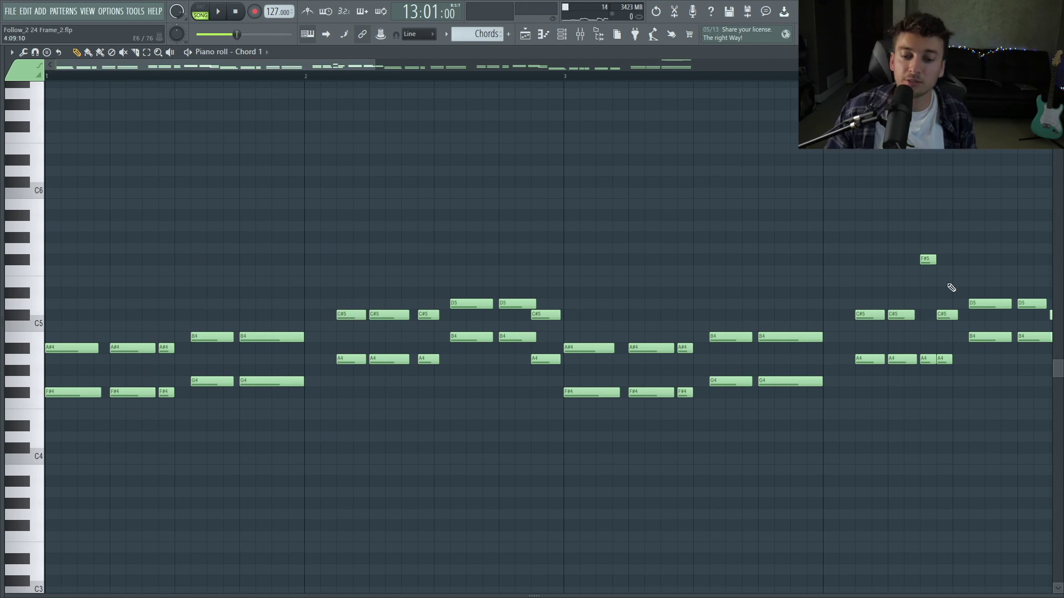
{"action": "left_click_drag", "start_coordinate": [520, 296], "coordinate": [522, 355]}
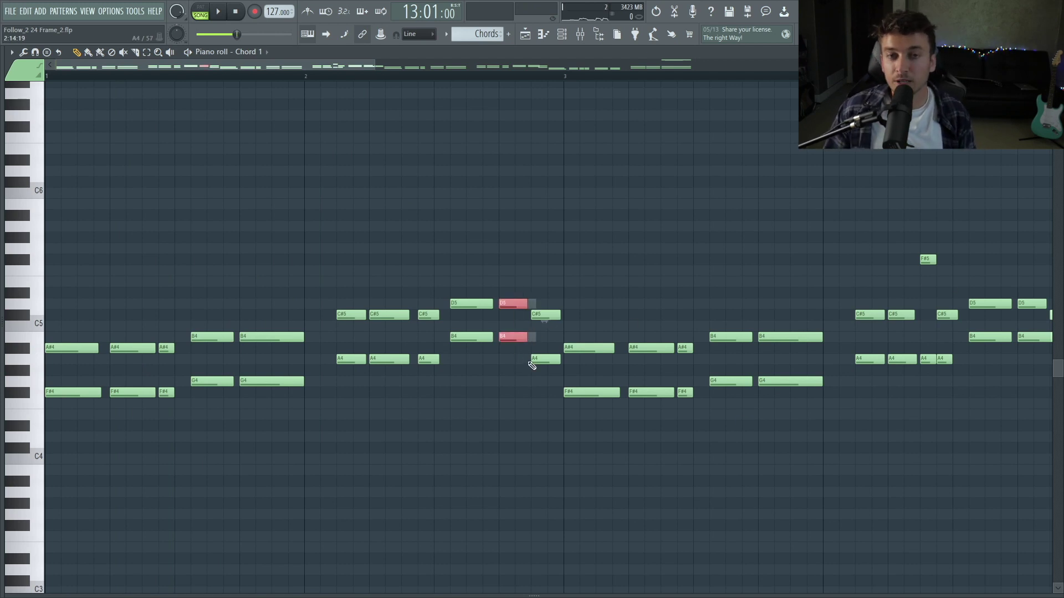
{"action": "right_click", "coordinate": [531, 302]}
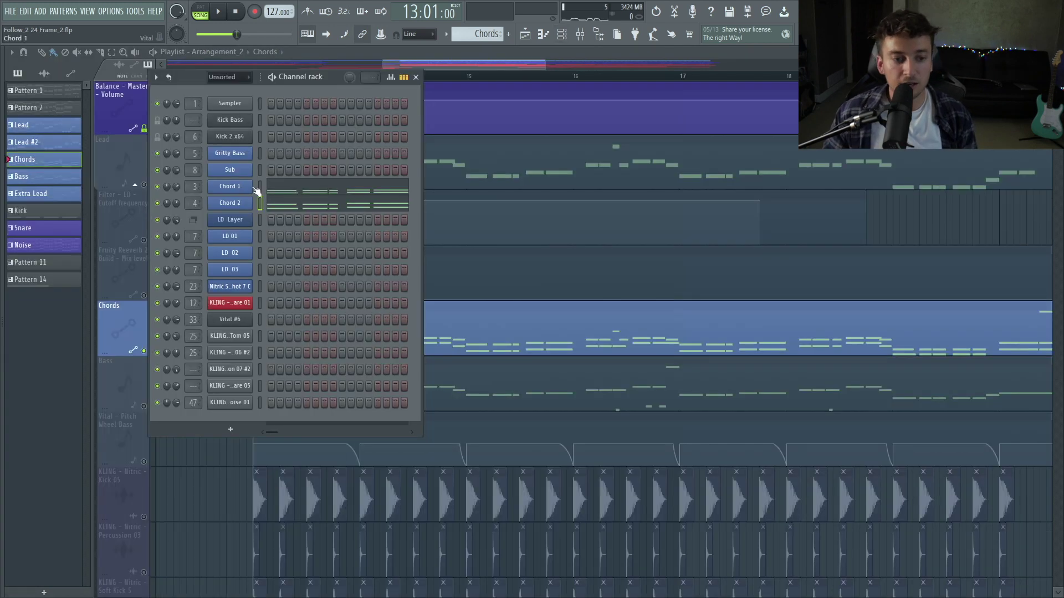
Audition the Chord 1 Vital synth during playback.
{"action": "left_click", "coordinate": [256, 191]}
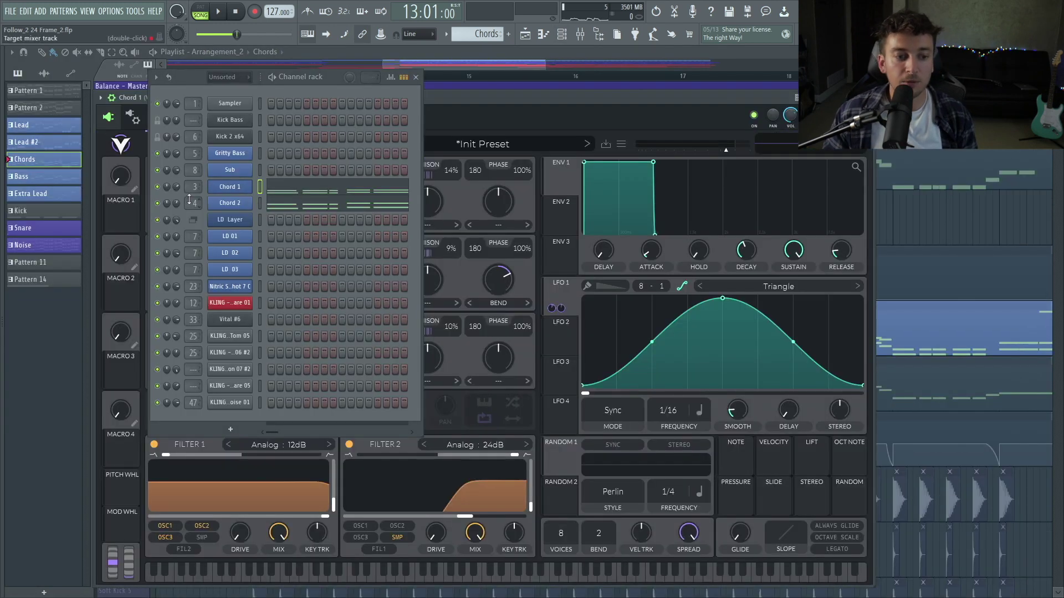
{"action": "left_click_drag", "start_coordinate": [419, 88], "coordinate": [614, 94]}
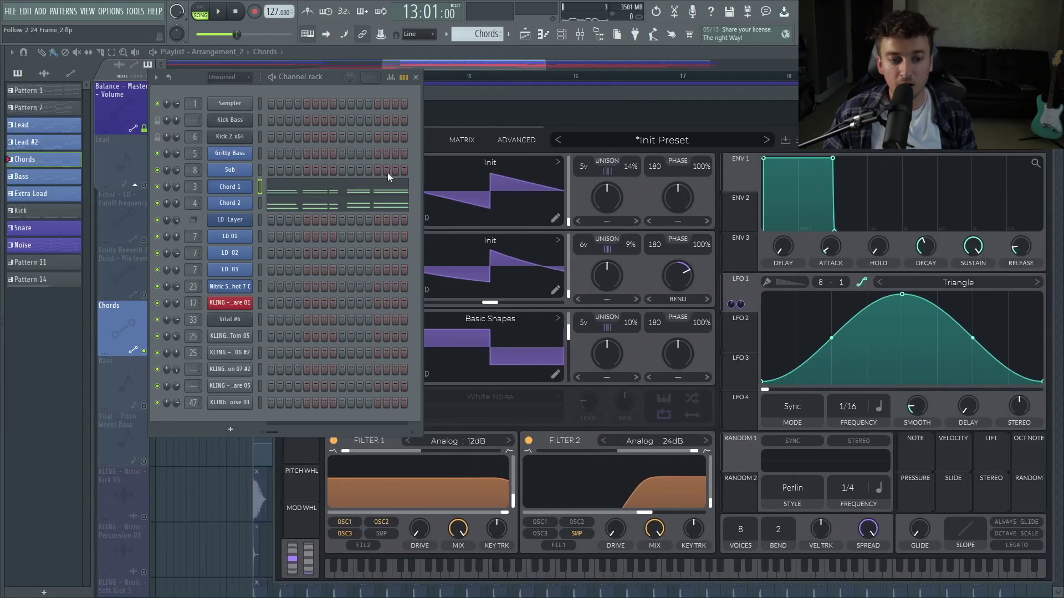
{"action": "key", "text": "space"}
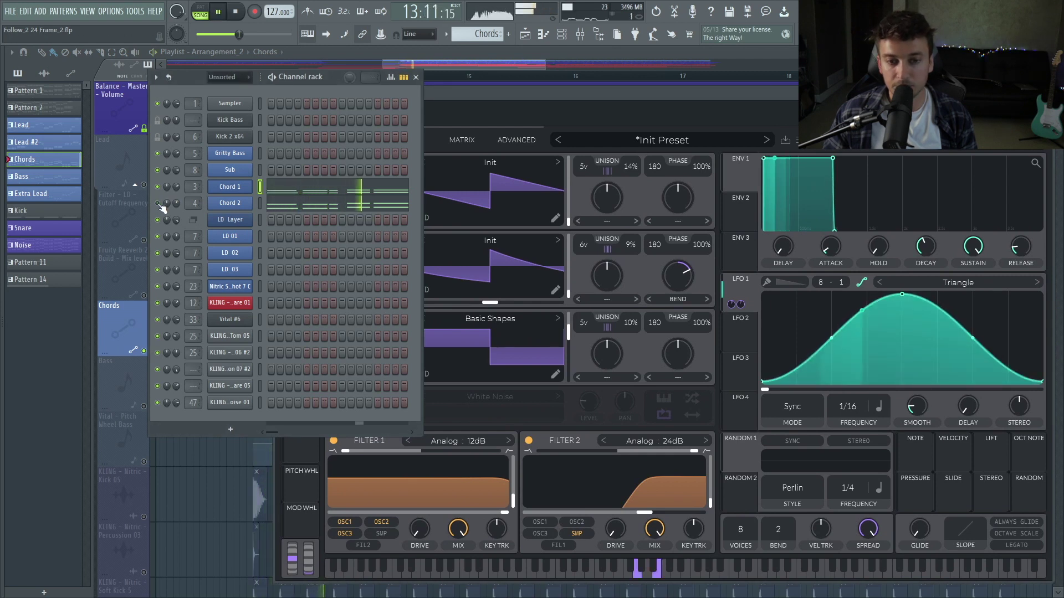
{"action": "key", "text": "space"}
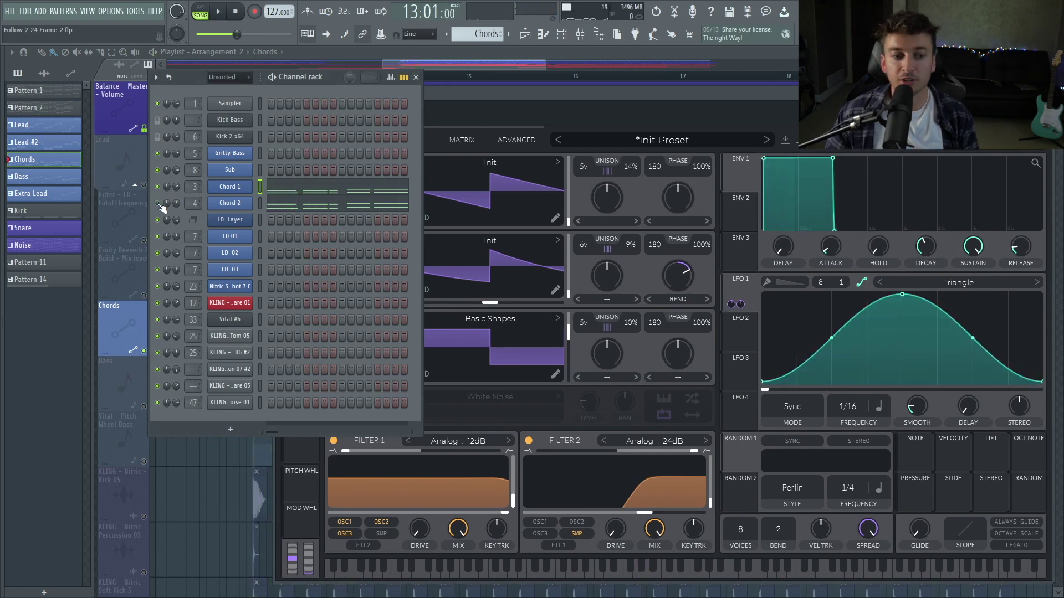
Audition Chord 2, check its ENV 2 shape and effects, then mute Gritty Bass.
{"action": "left_click", "coordinate": [230, 203]}
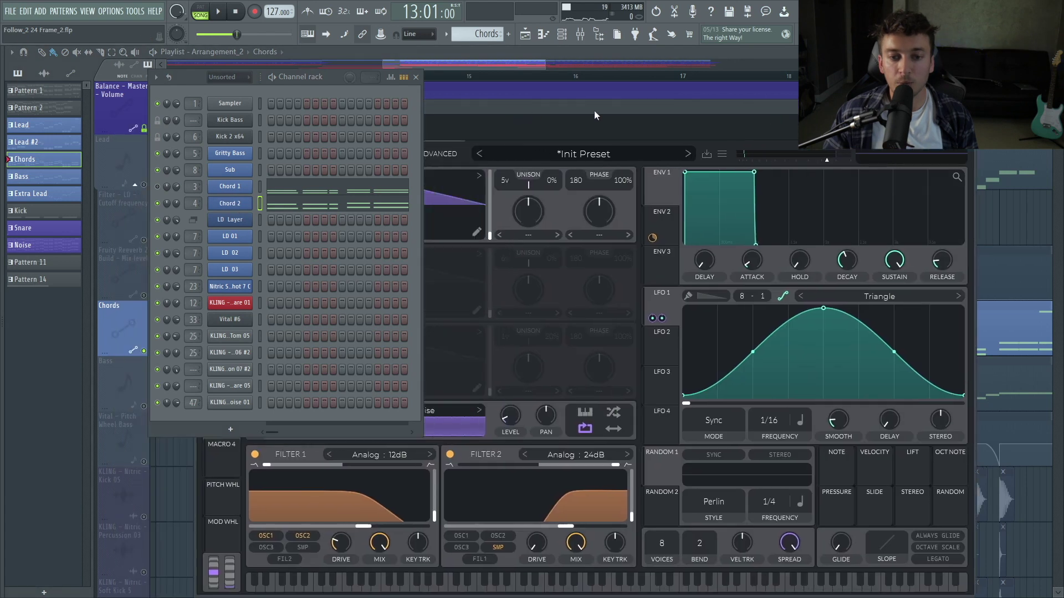
{"action": "key", "text": "space"}
{"action": "left_click_drag", "start_coordinate": [594, 111], "coordinate": [709, 92]}
{"action": "key", "text": "space"}
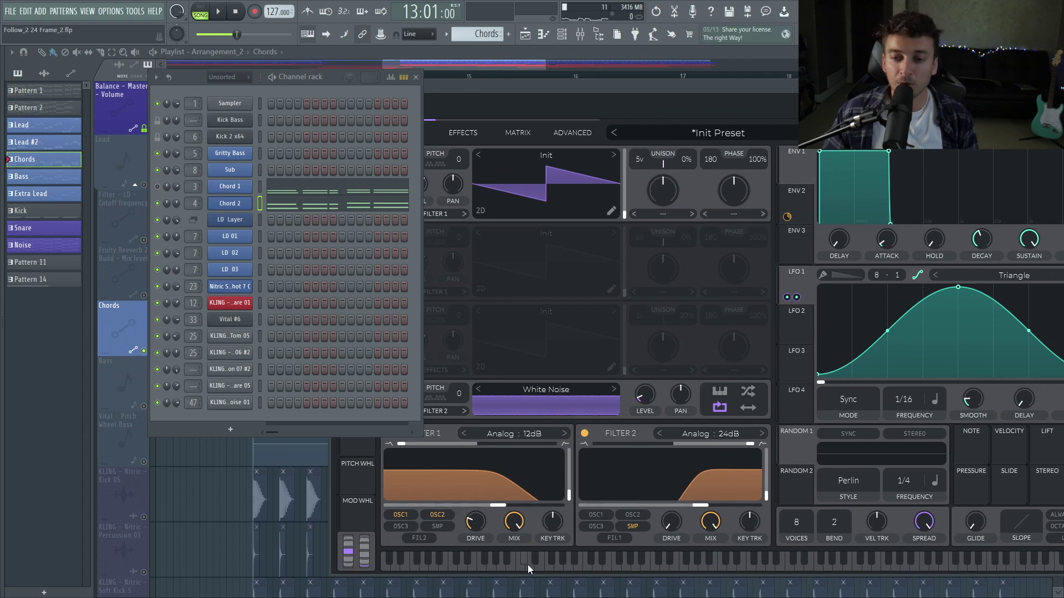
{"action": "left_click", "coordinate": [808, 214]}
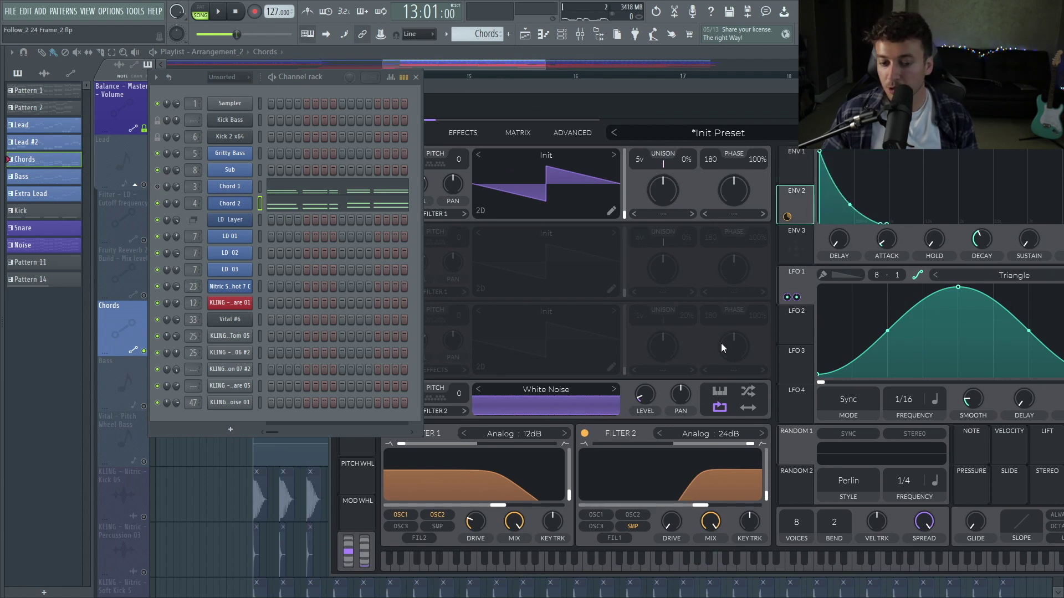
{"action": "left_click", "coordinate": [416, 77]}
{"action": "left_click", "coordinate": [415, 115]}
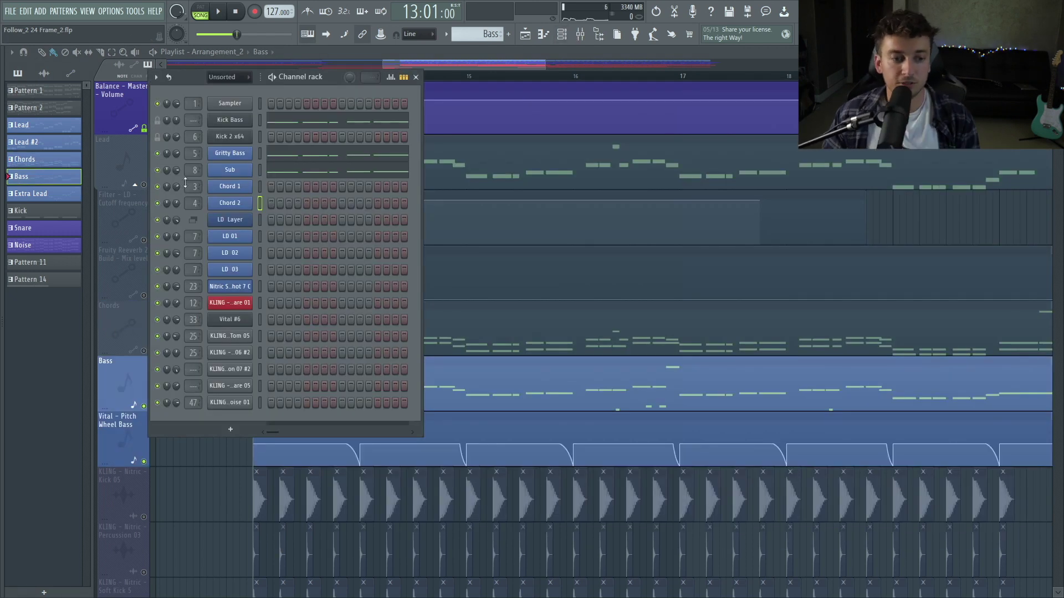
{"action": "left_click", "coordinate": [158, 153]}
Move the Sub EQ's low-pass cutoff to about 101 Hz and listen to the result.
{"action": "key", "text": "space"}
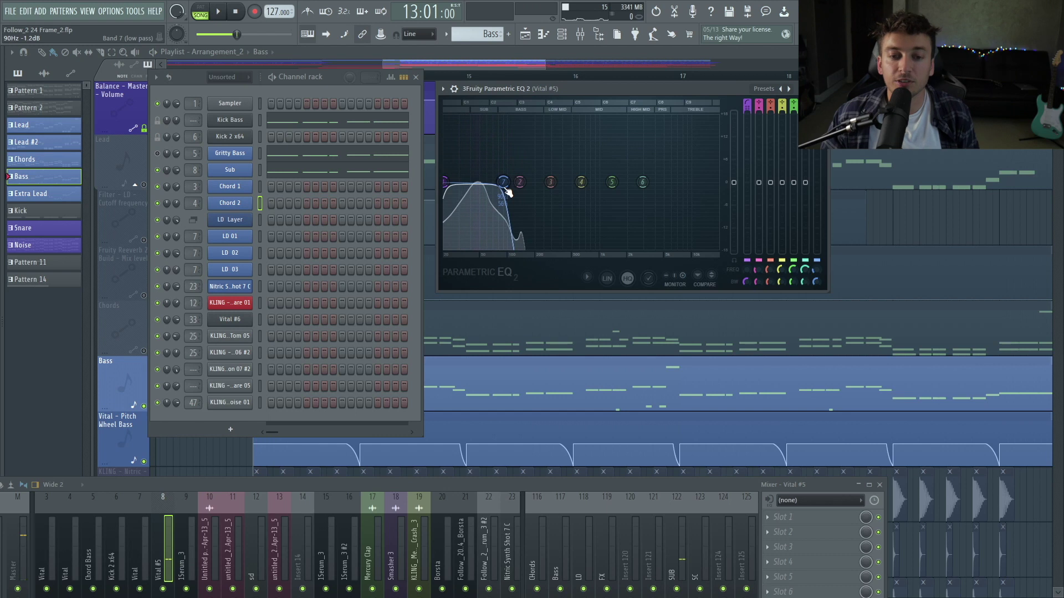
{"action": "left_click_drag", "start_coordinate": [507, 190], "coordinate": [505, 187]}
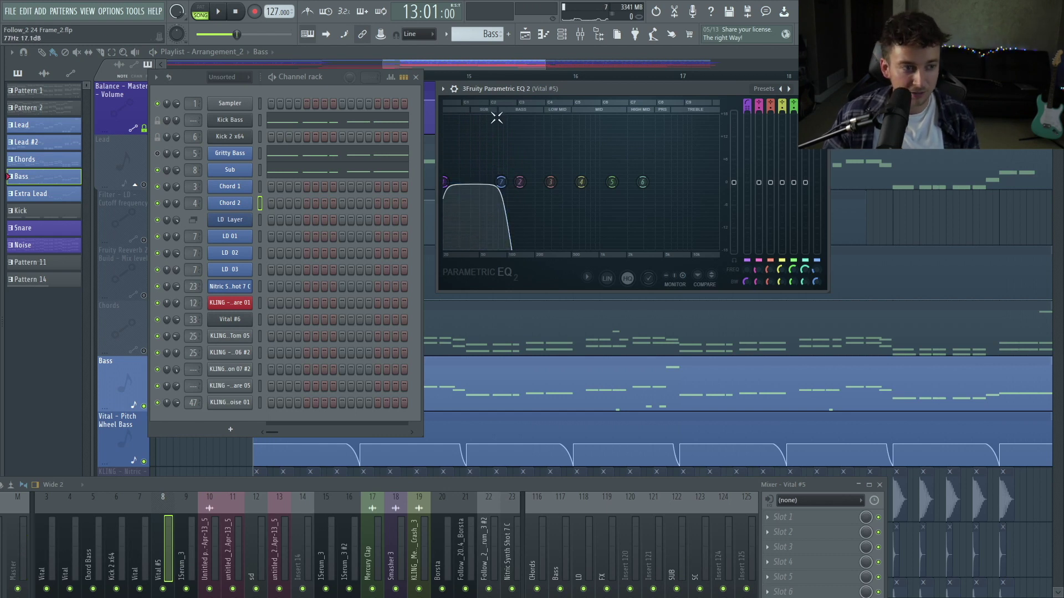
{"action": "left_click_drag", "start_coordinate": [500, 184], "coordinate": [507, 184]}
{"action": "key", "text": "space"}
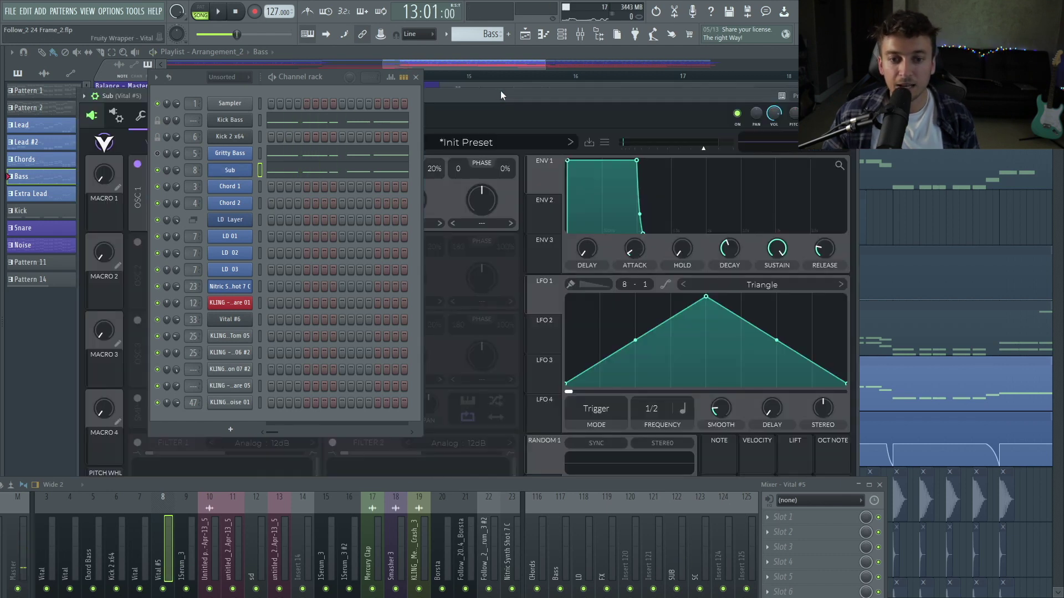
Check the Sub synth's distortion effect, close it, and bring up Gritty Bass.
{"action": "left_click_drag", "start_coordinate": [501, 94], "coordinate": [842, 66]}
{"action": "left_click", "coordinate": [548, 112]}
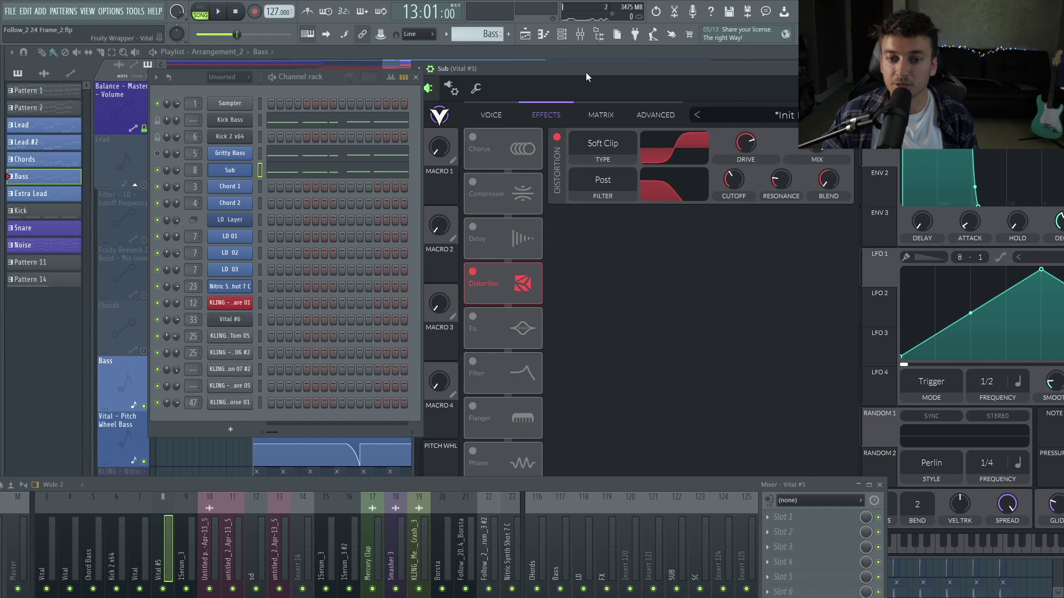
{"action": "left_click_drag", "start_coordinate": [586, 72], "coordinate": [558, 95]}
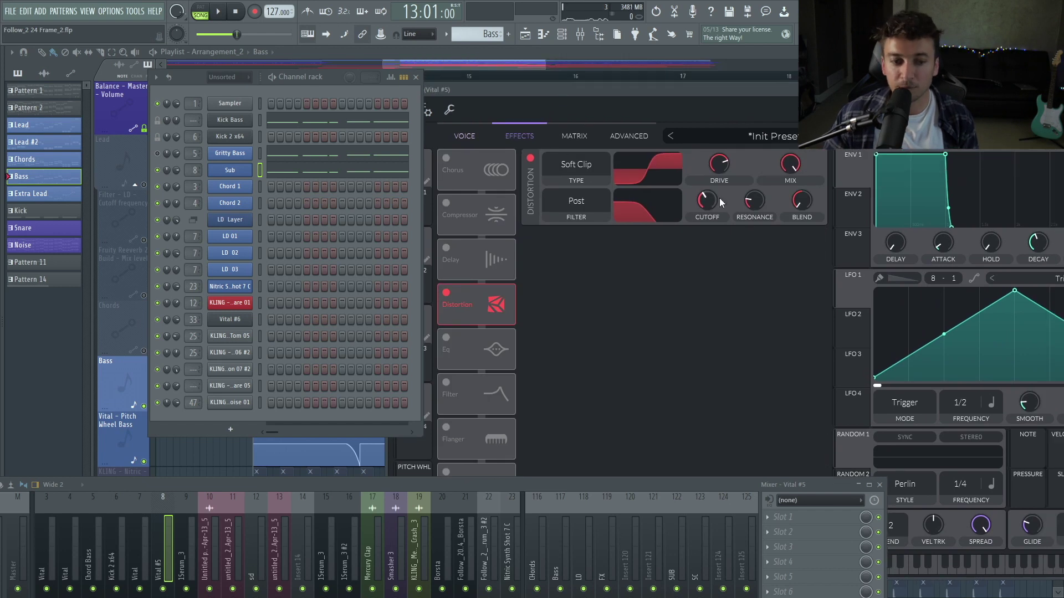
{"action": "key", "text": "Escape"}
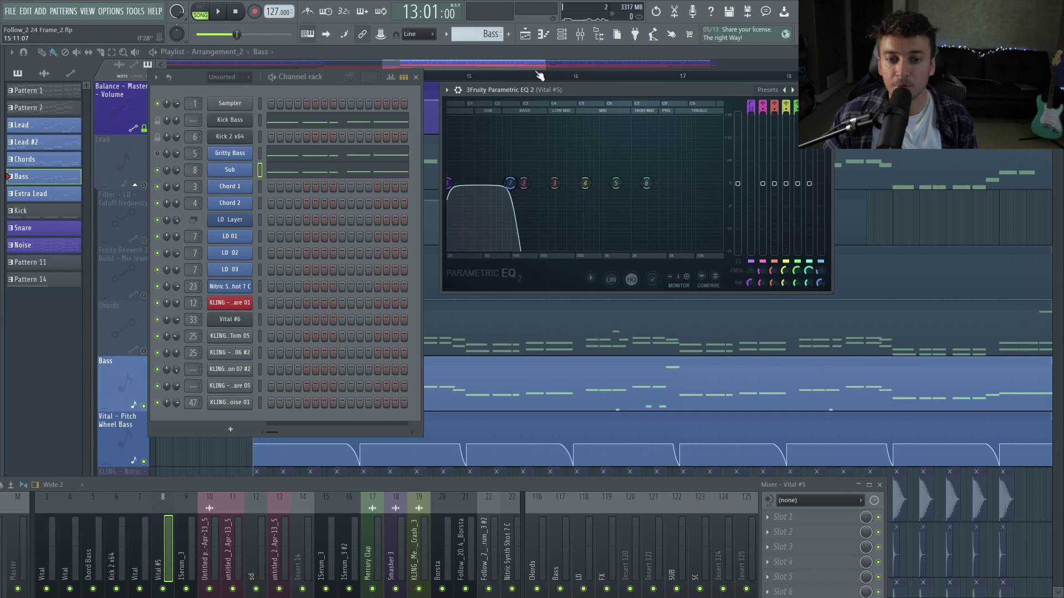
{"action": "left_click_drag", "start_coordinate": [531, 90], "coordinate": [533, 89]}
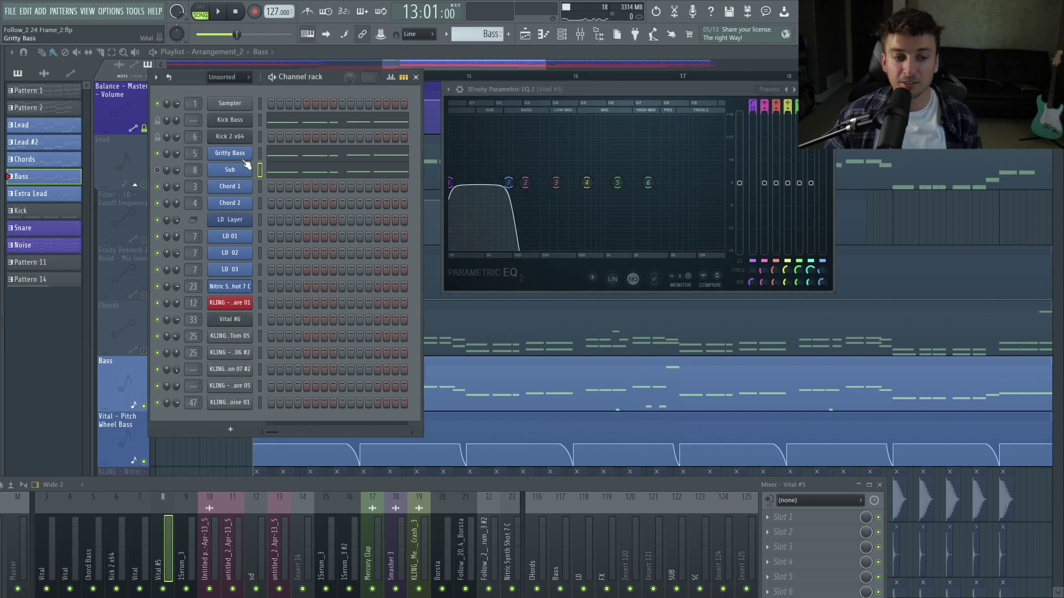
{"action": "left_click", "coordinate": [242, 157]}
Play Gritty Bass and toggle its oscillator 1 on and off.
{"action": "key", "text": "space"}
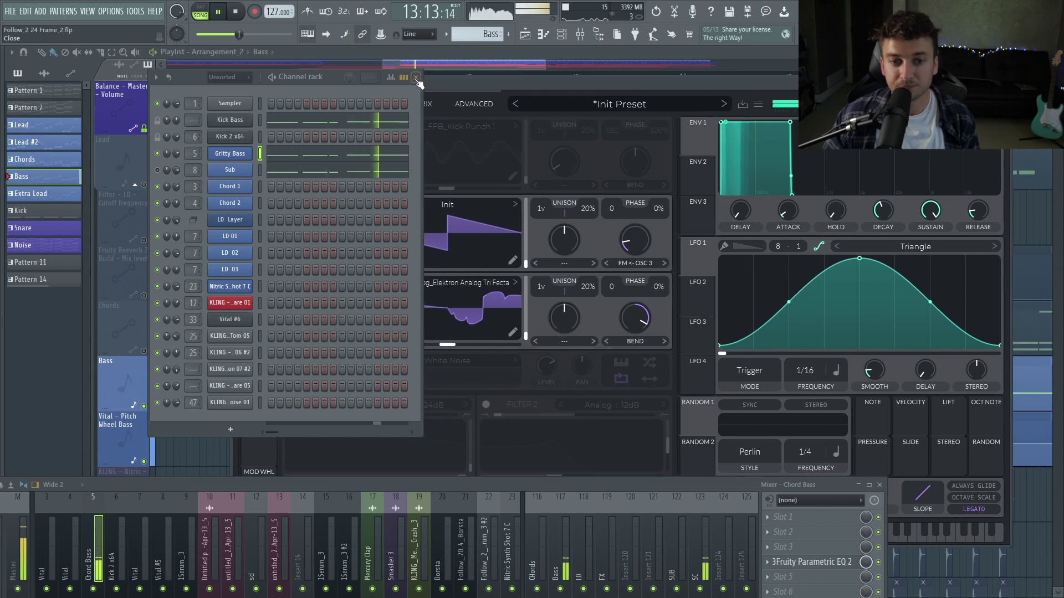
{"action": "key", "text": "space"}
{"action": "key", "text": "F6"}
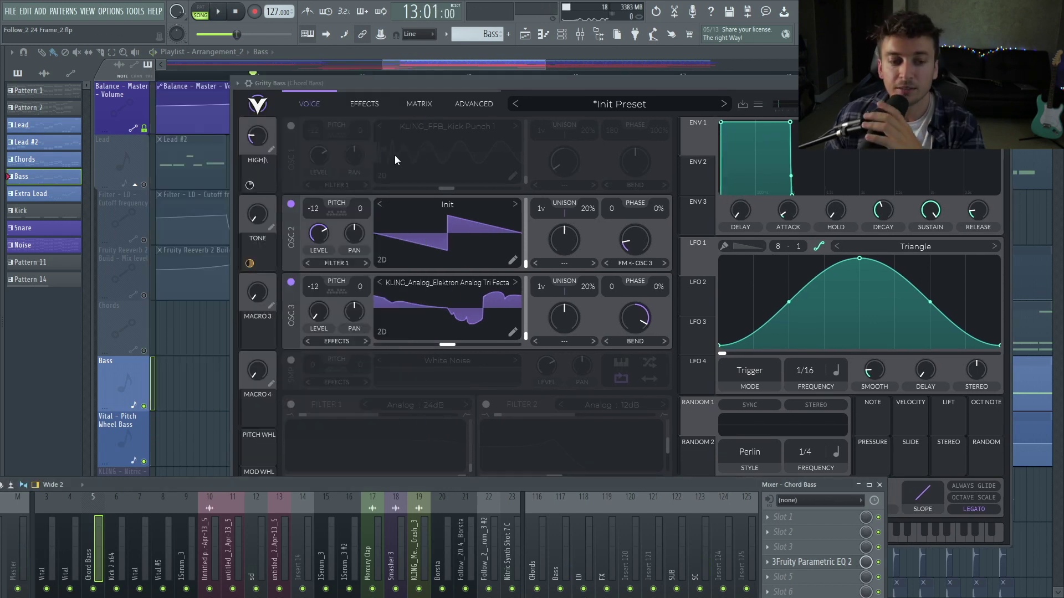
{"action": "left_click", "coordinate": [291, 127]}
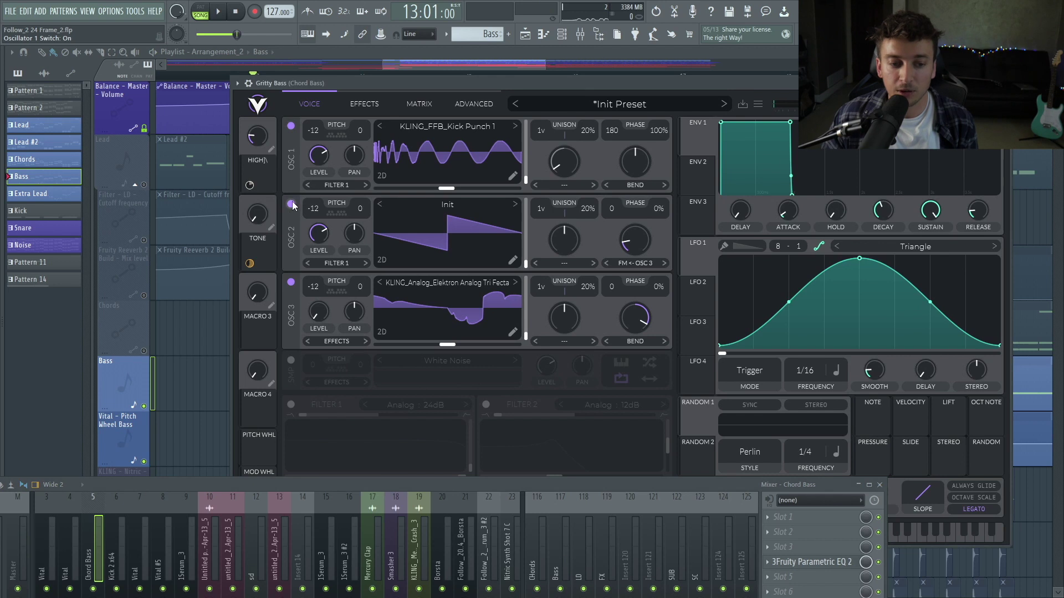
{"action": "left_click", "coordinate": [291, 127]}
Solo Kick Bass, mute Gritty Bass, and play the kick bass alone.
{"action": "key", "text": "F6"}
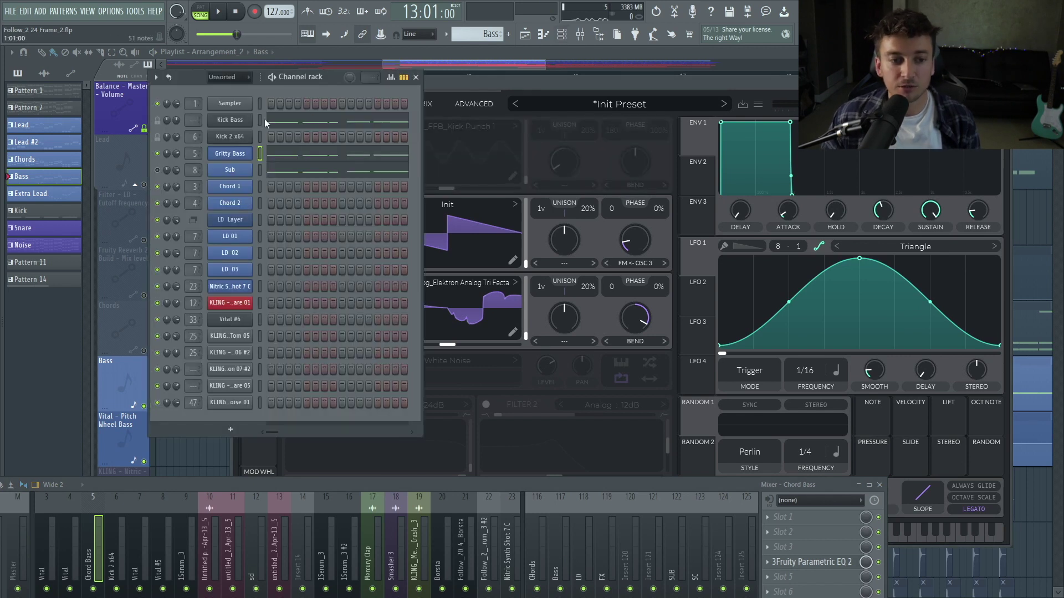
{"action": "left_click", "coordinate": [260, 119]}
{"action": "left_click", "coordinate": [157, 120]}
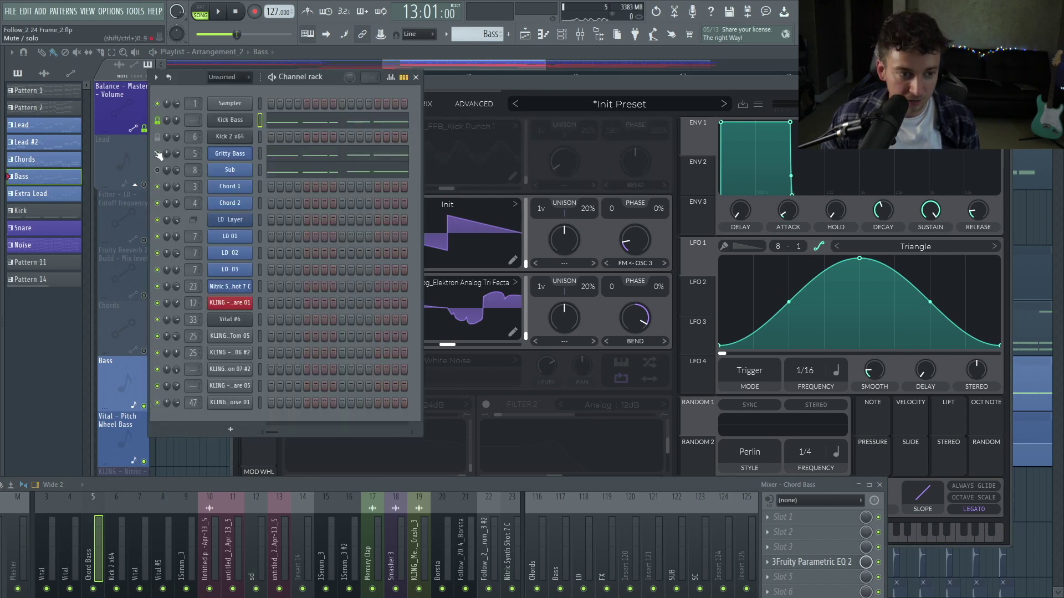
{"action": "left_click", "coordinate": [157, 154]}
{"action": "left_click_drag", "start_coordinate": [180, 82], "coordinate": [190, 82]}
{"action": "key", "text": "space"}
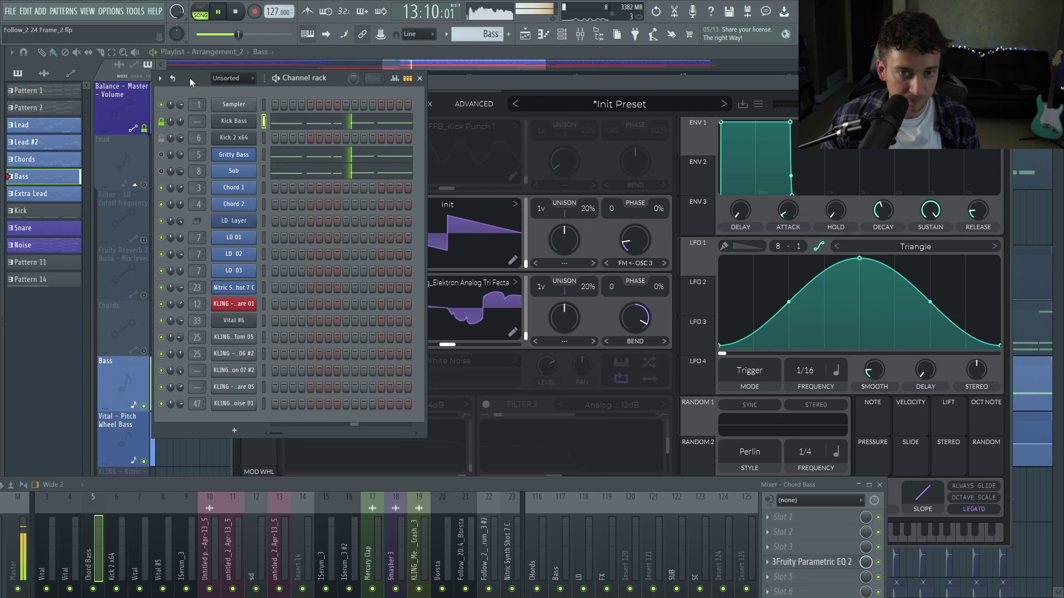
{"action": "key", "text": "space"}
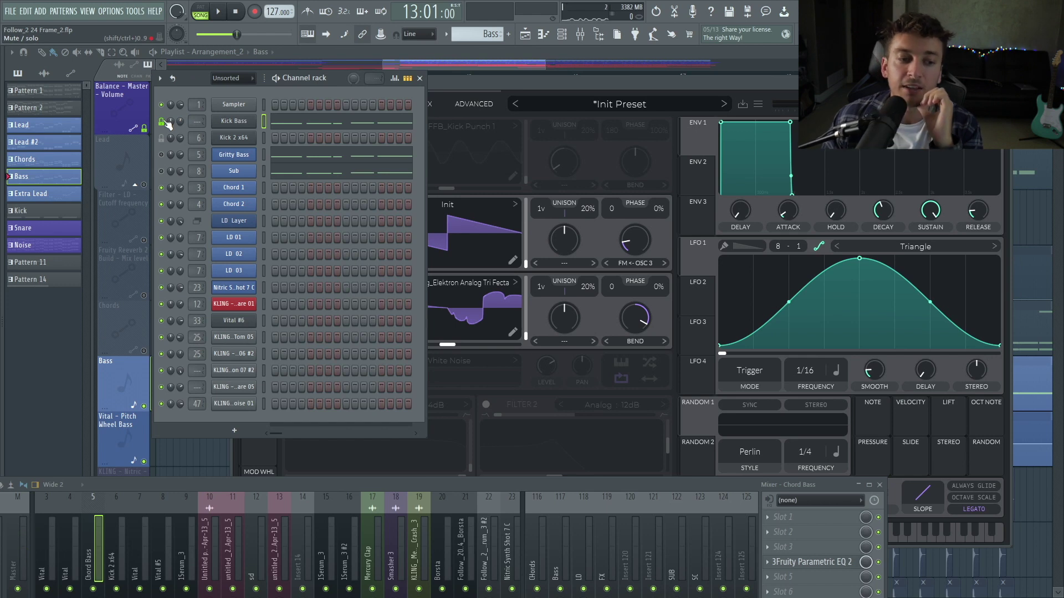
Compare Gritty Bass with oscillator 3 off and on, then show its effects page.
{"action": "key", "text": "F6"}
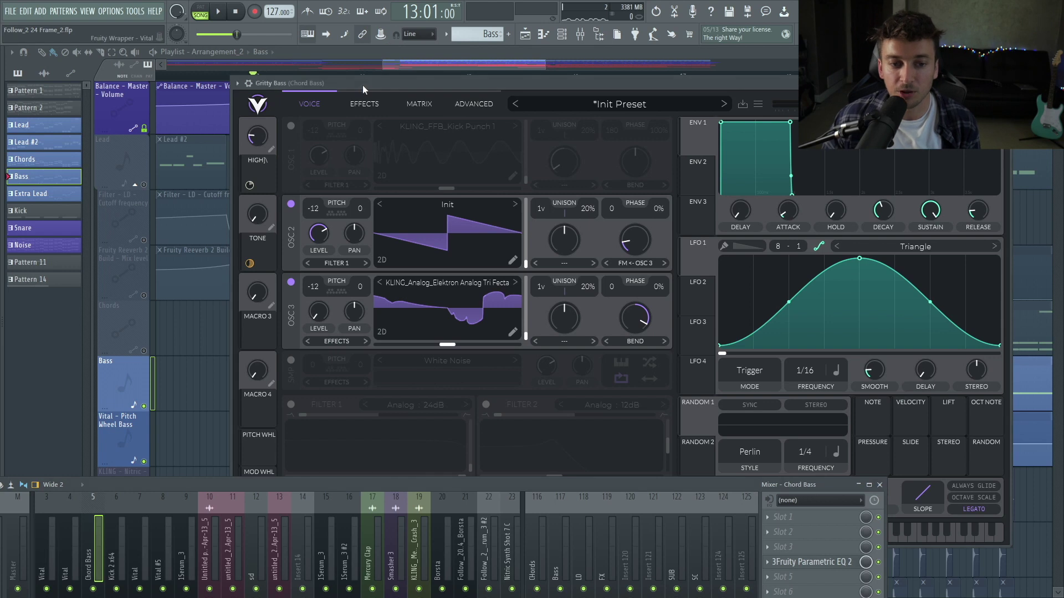
{"action": "key", "text": "space"}
{"action": "left_click", "coordinate": [291, 283]}
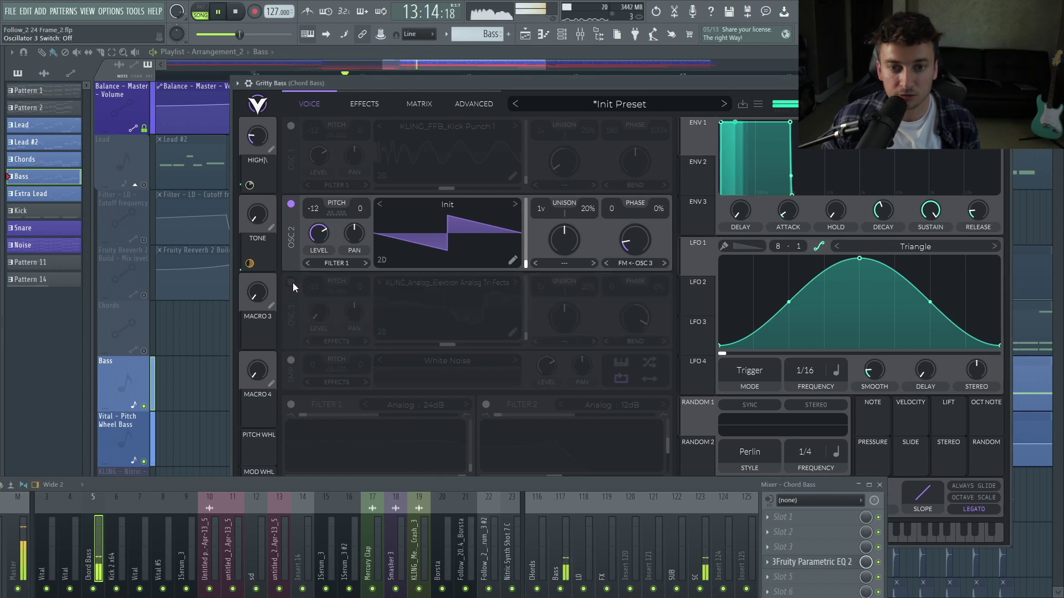
{"action": "left_click", "coordinate": [291, 282]}
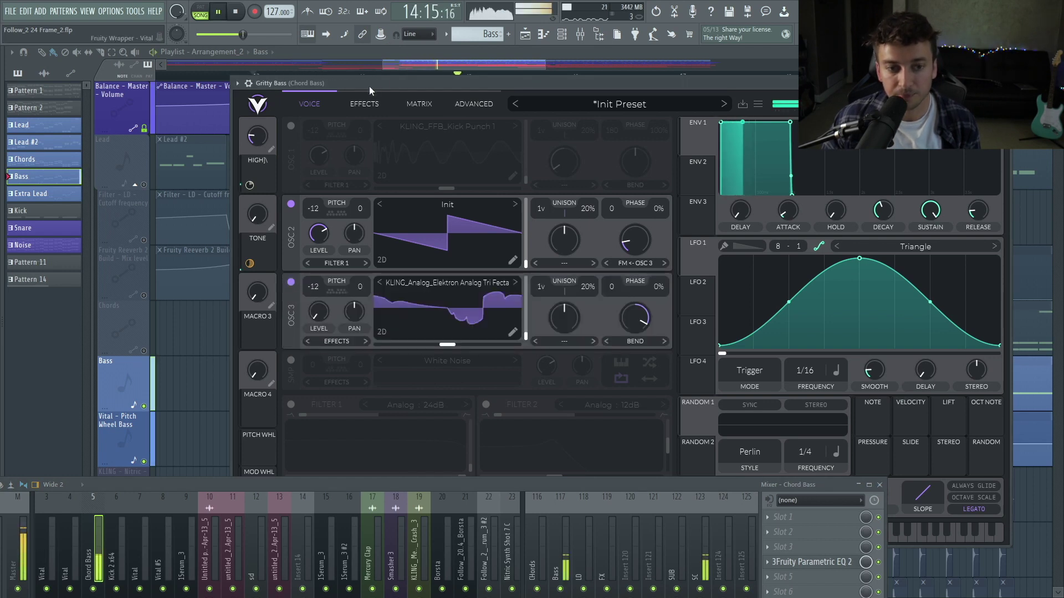
{"action": "left_click", "coordinate": [364, 104]}
{"action": "key", "text": "space"}
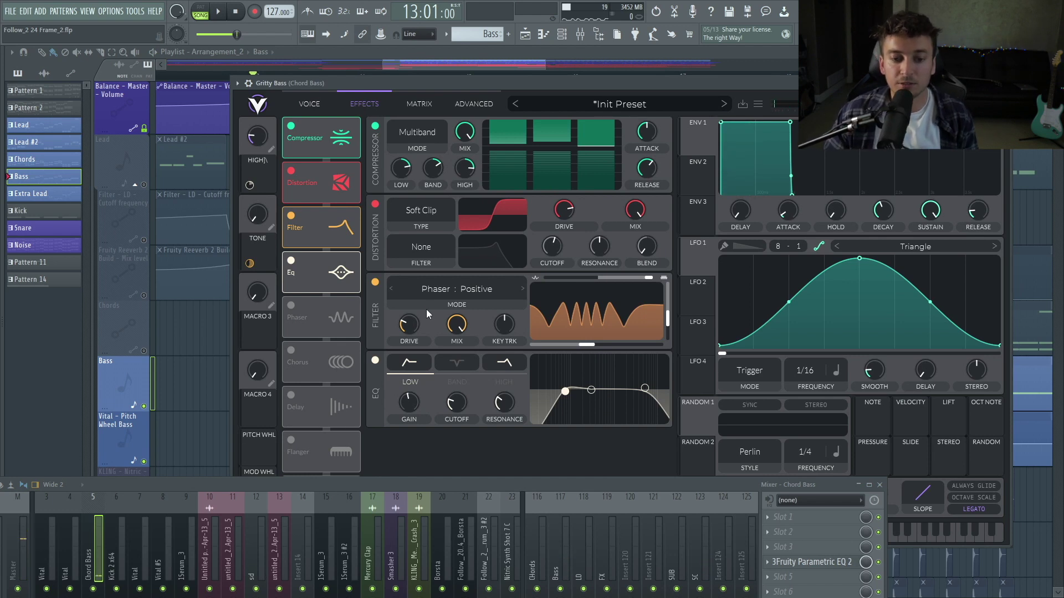
Turn Filter off, move Phaser ahead of Eq, set phaser rate 32/1, and raise its center.
{"action": "left_click", "coordinate": [290, 215]}
{"action": "key", "text": "space"}
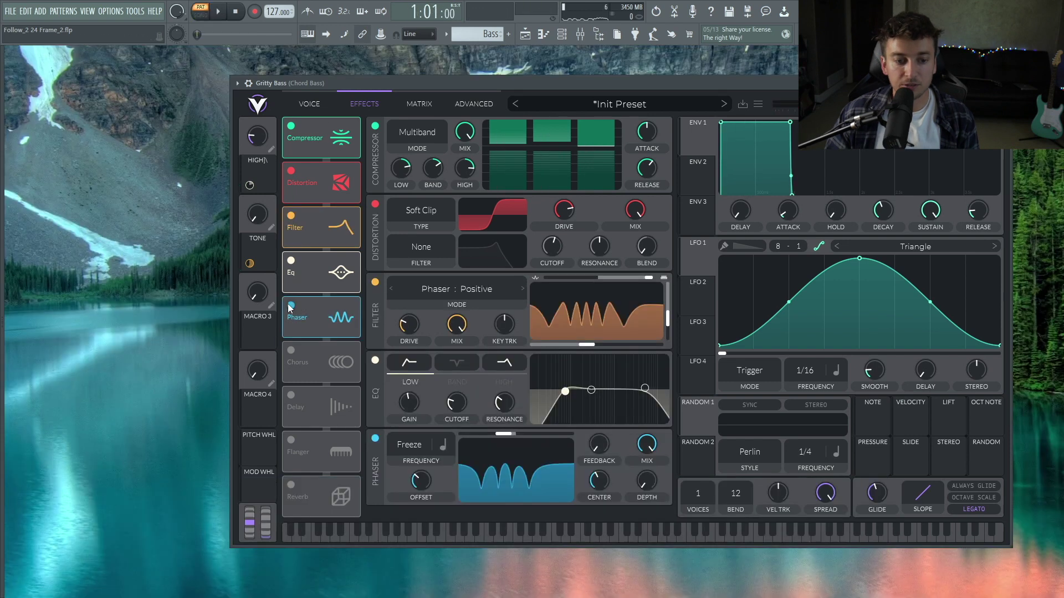
{"action": "left_click", "coordinate": [297, 307]}
{"action": "left_click", "coordinate": [297, 307]}
{"action": "left_click_drag", "start_coordinate": [319, 334], "coordinate": [321, 285]}
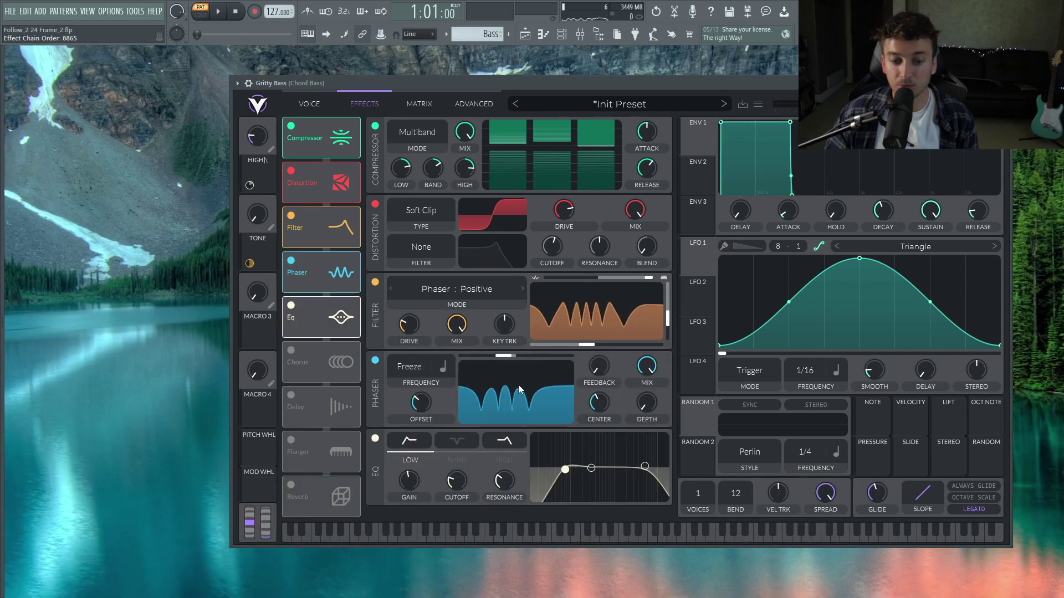
{"action": "left_click_drag", "start_coordinate": [422, 378], "coordinate": [430, 336]}
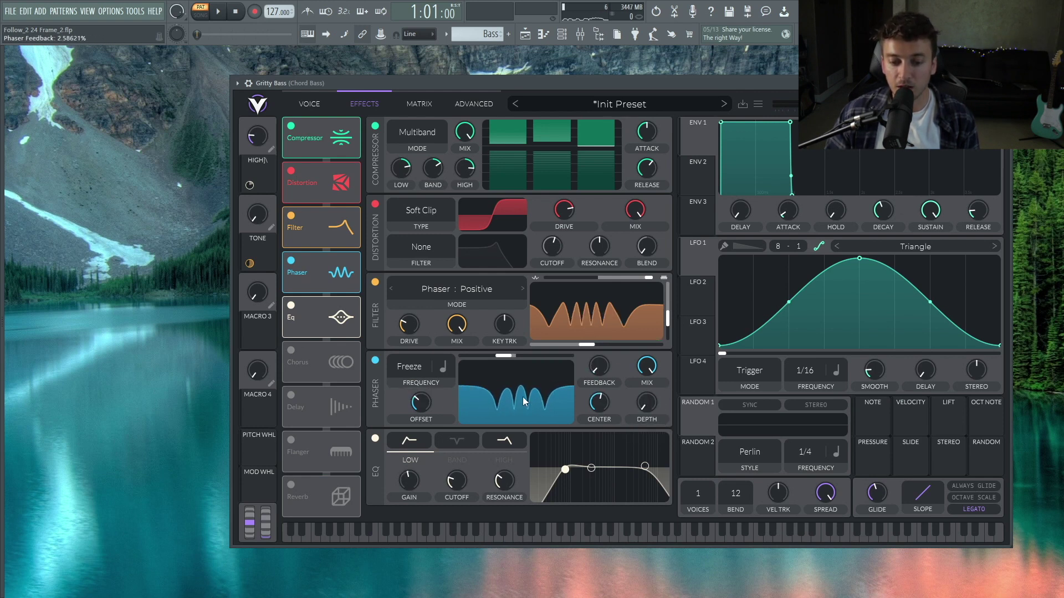
{"action": "mouse_move", "coordinate": [523, 397]}
{"action": "left_mouse_down"}
{"action": "mouse_move", "coordinate": [537, 396]}
{"action": "mouse_move", "coordinate": [519, 403]}
{"action": "left_mouse_up"}
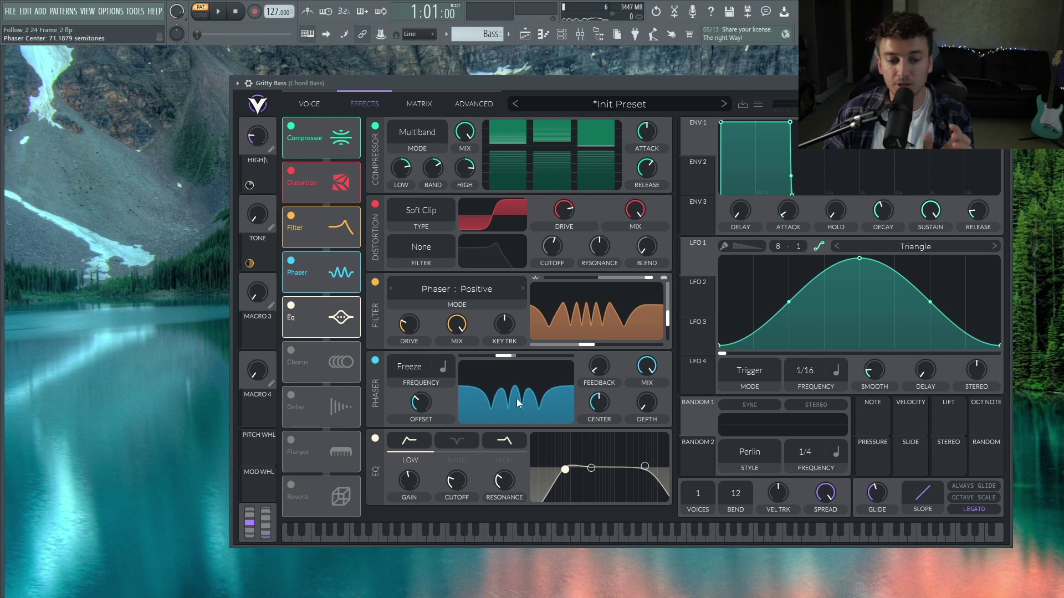
Compare Filter, Phaser and Eq on and off, then set the playlist position near bar 13.
{"action": "left_click", "coordinate": [292, 216]}
{"action": "key", "text": "space"}
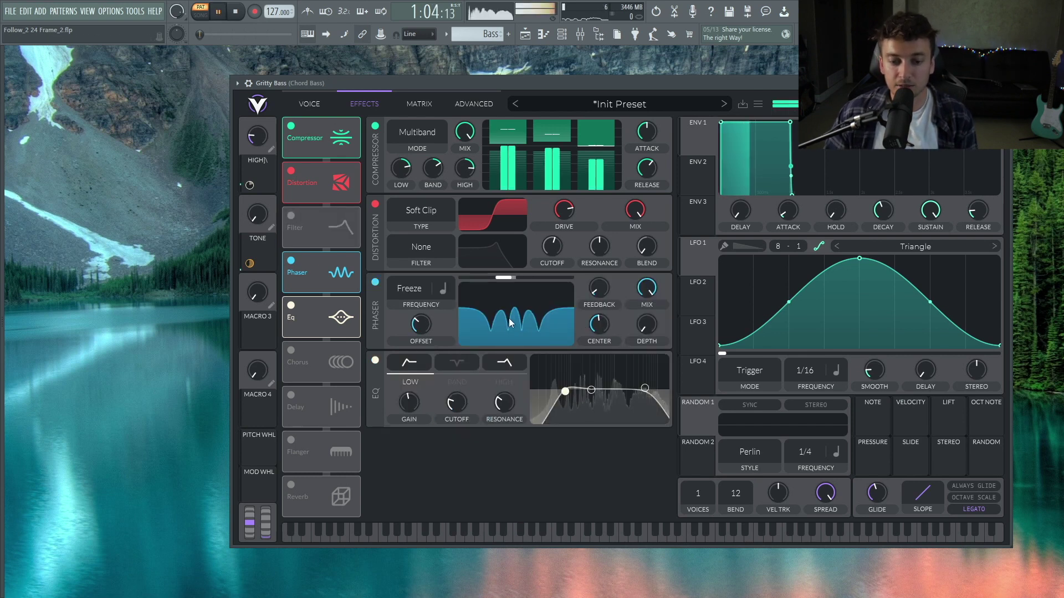
{"action": "left_click", "coordinate": [291, 216]}
{"action": "key", "text": "space"}
{"action": "left_click", "coordinate": [292, 261]}
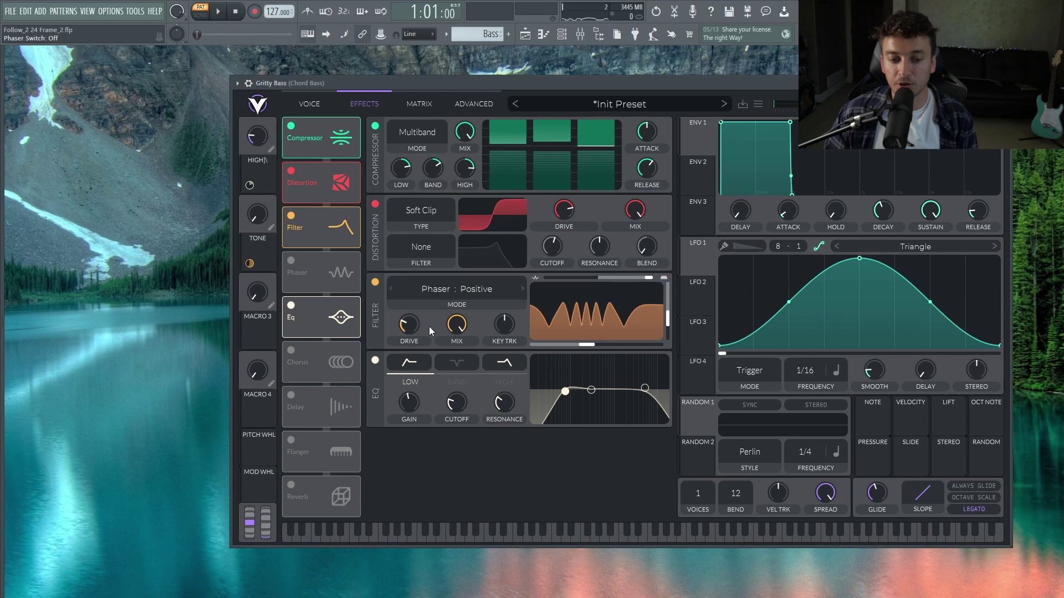
{"action": "left_click", "coordinate": [644, 407]}
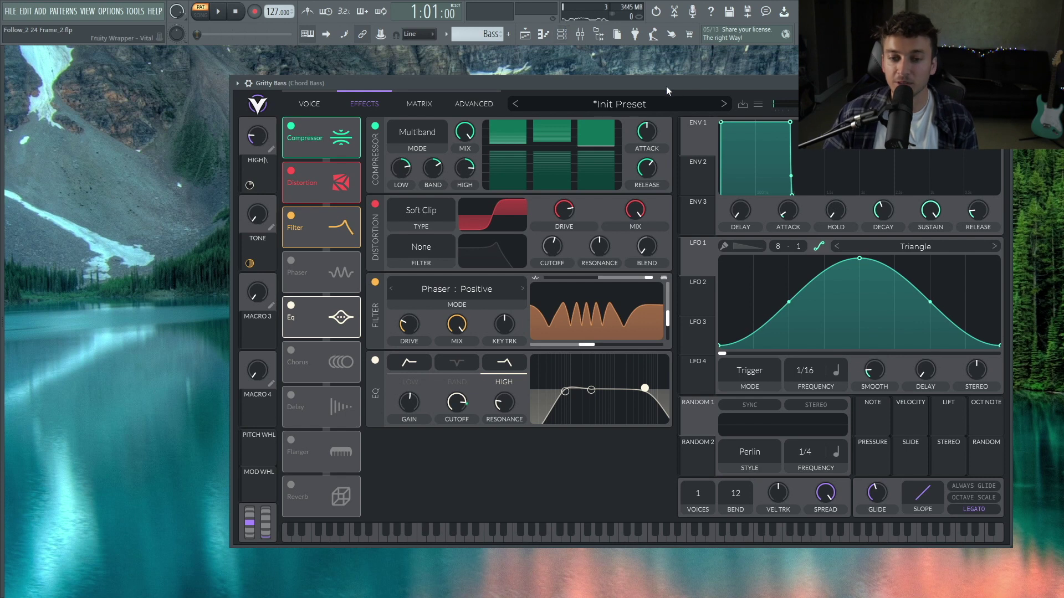
{"action": "key", "text": "space"}
{"action": "left_click", "coordinate": [291, 305]}
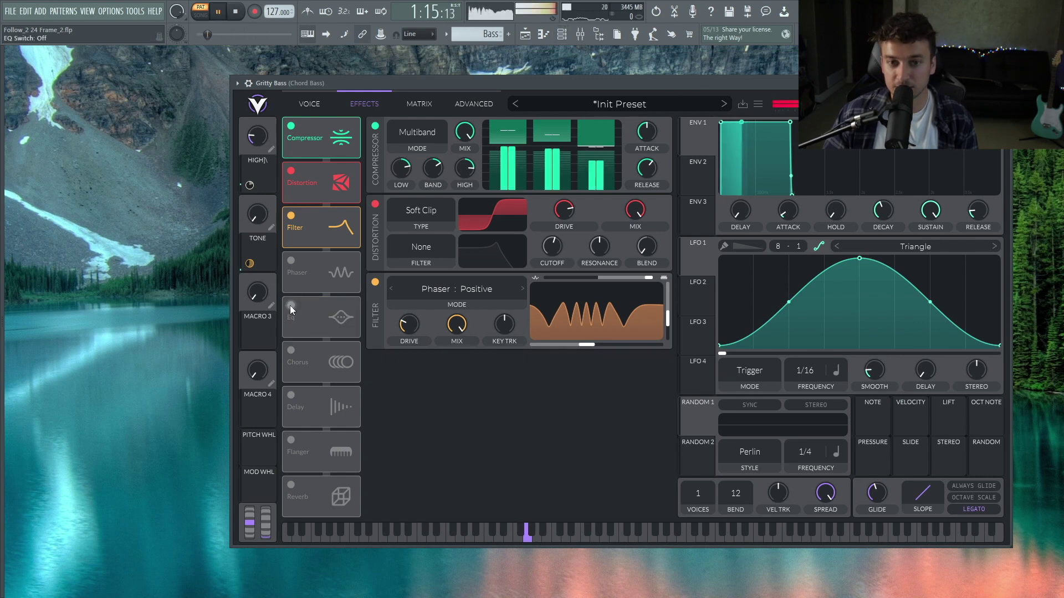
{"action": "left_click", "coordinate": [291, 305]}
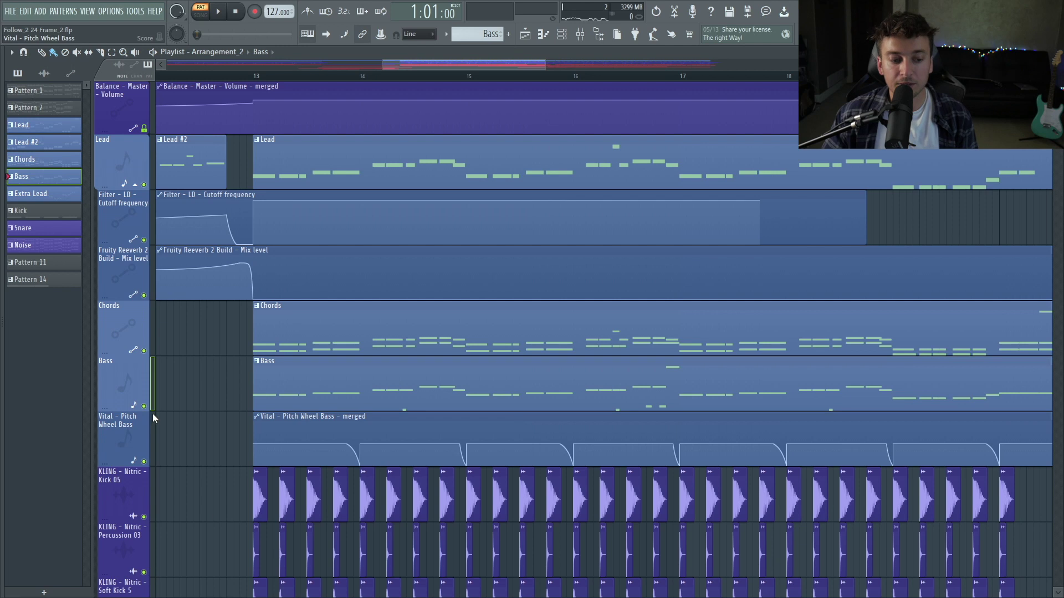
{"action": "left_click", "coordinate": [151, 414]}
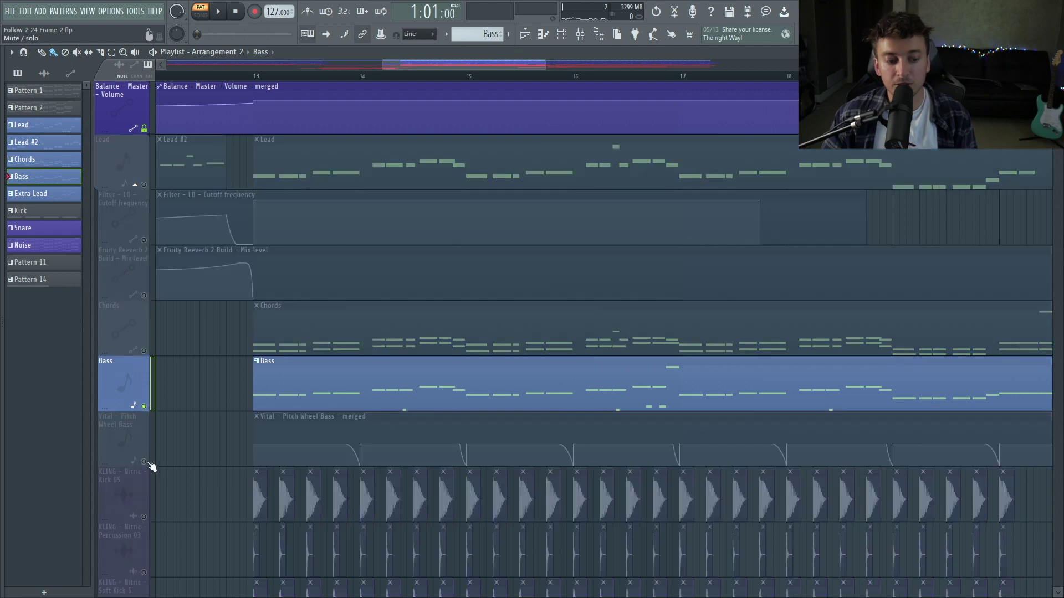
{"action": "left_click", "coordinate": [334, 78]}
Play from bar 13 and bar 4, then box-select groups of Kick Bass notes.
{"action": "key", "text": "space"}
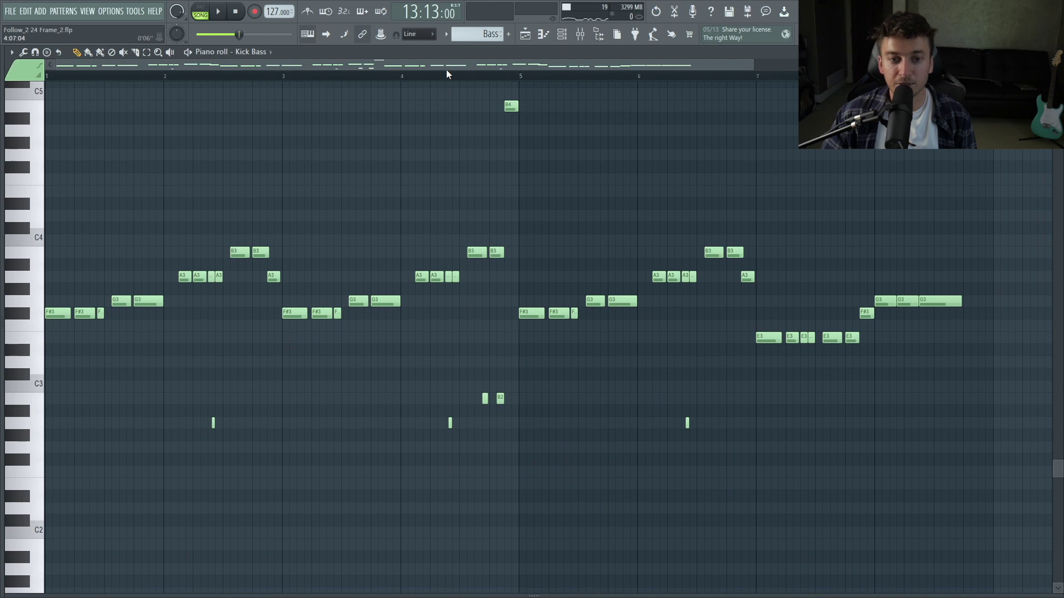
{"action": "left_click", "coordinate": [447, 73]}
{"action": "key", "text": "space"}
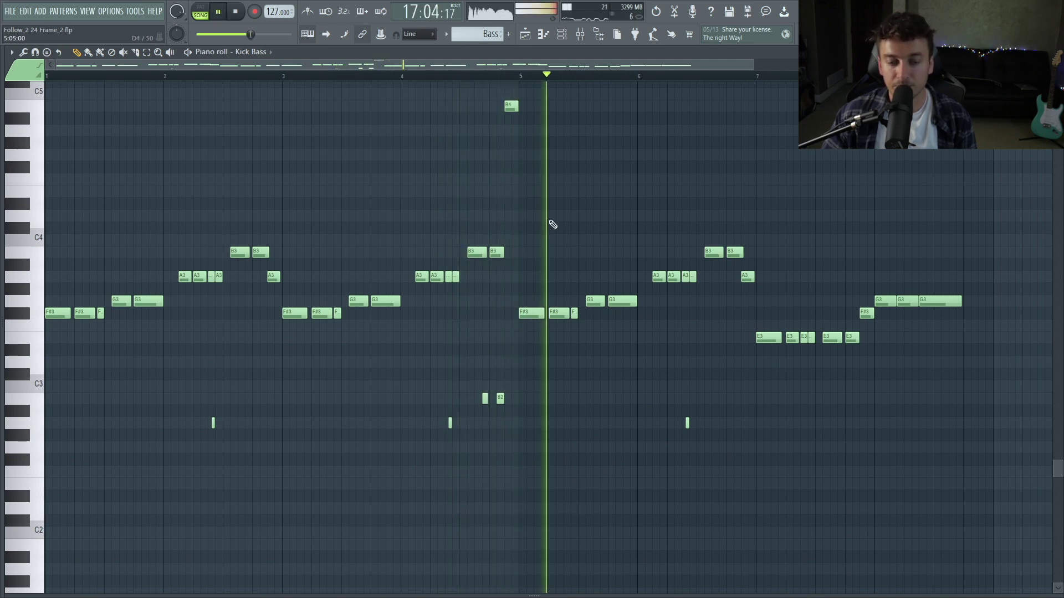
{"action": "key", "text": "space"}
{"action": "left_click_drag", "start_coordinate": [516, 490], "coordinate": [395, 154]}
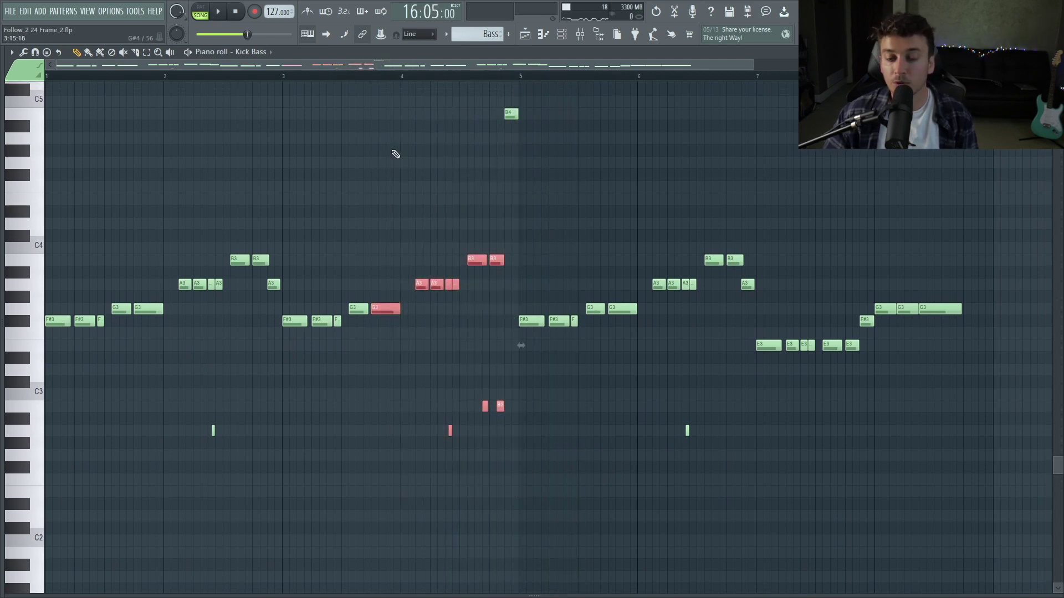
{"action": "left_click", "coordinate": [396, 154], "text": "ctrl"}
{"action": "left_click_drag", "start_coordinate": [516, 110], "coordinate": [447, 592]}
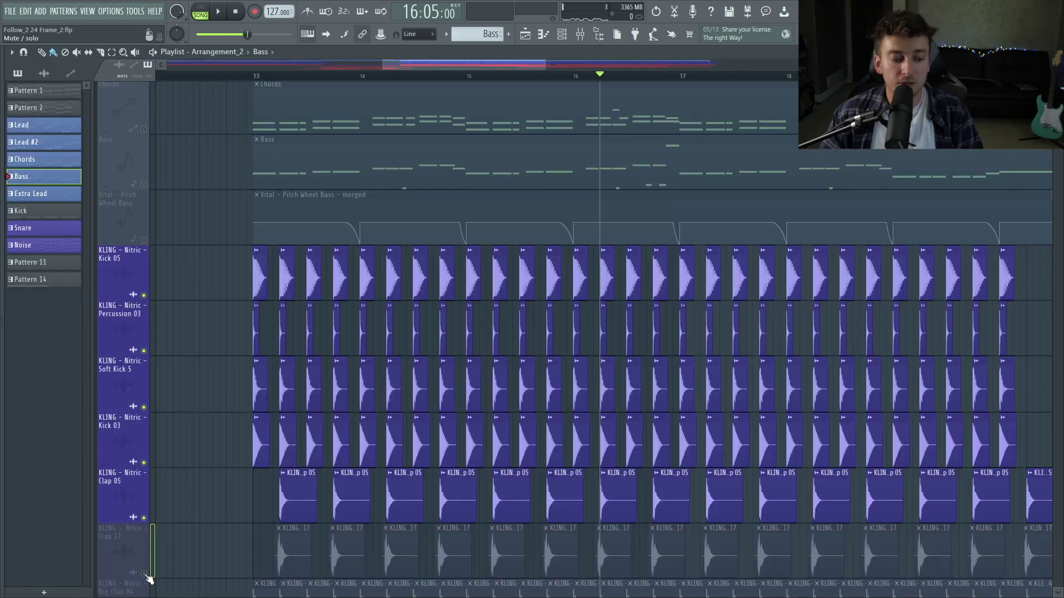
Unmute the Clap 17, Big Clap 04, Big Clap 01, Snare, Clap 12, Noise and Percussion Loop tracks.
{"action": "left_click", "coordinate": [144, 574]}
{"action": "scroll", "coordinate": [145, 554], "scroll_direction": "down", "scroll_amount": 3}
{"action": "left_click", "coordinate": [144, 463]}
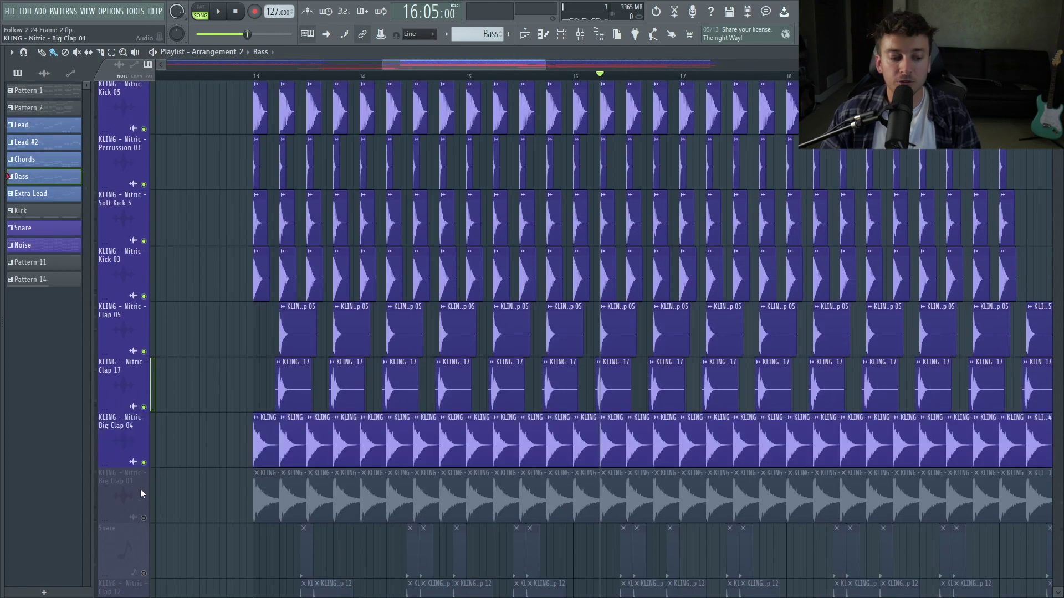
{"action": "left_click", "coordinate": [144, 519]}
{"action": "scroll", "coordinate": [280, 445], "scroll_direction": "down", "scroll_amount": 3}
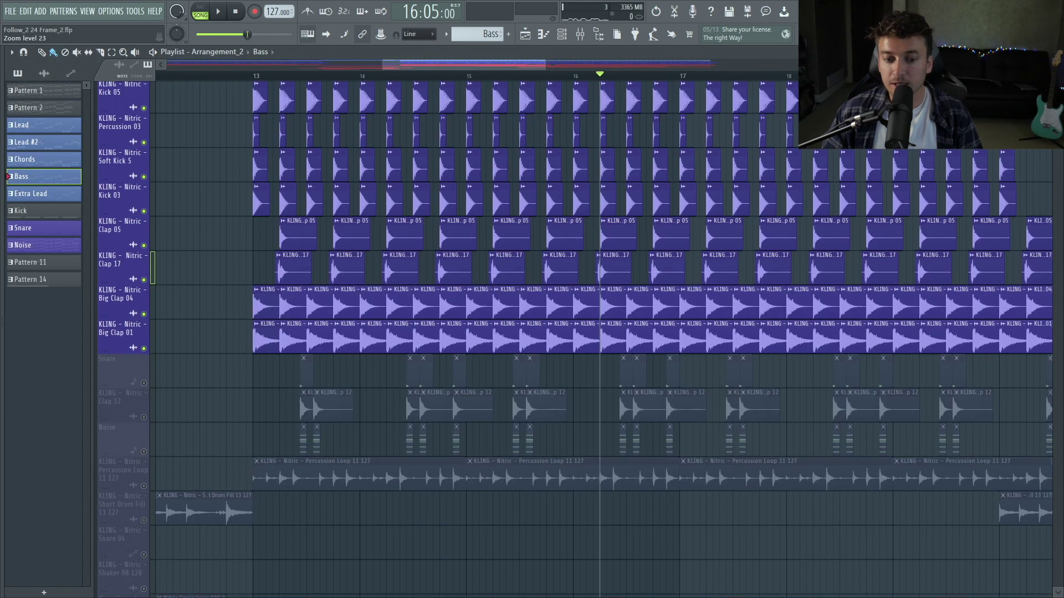
{"action": "left_click", "coordinate": [144, 373]}
{"action": "left_click", "coordinate": [145, 406]}
{"action": "left_click", "coordinate": [145, 439]}
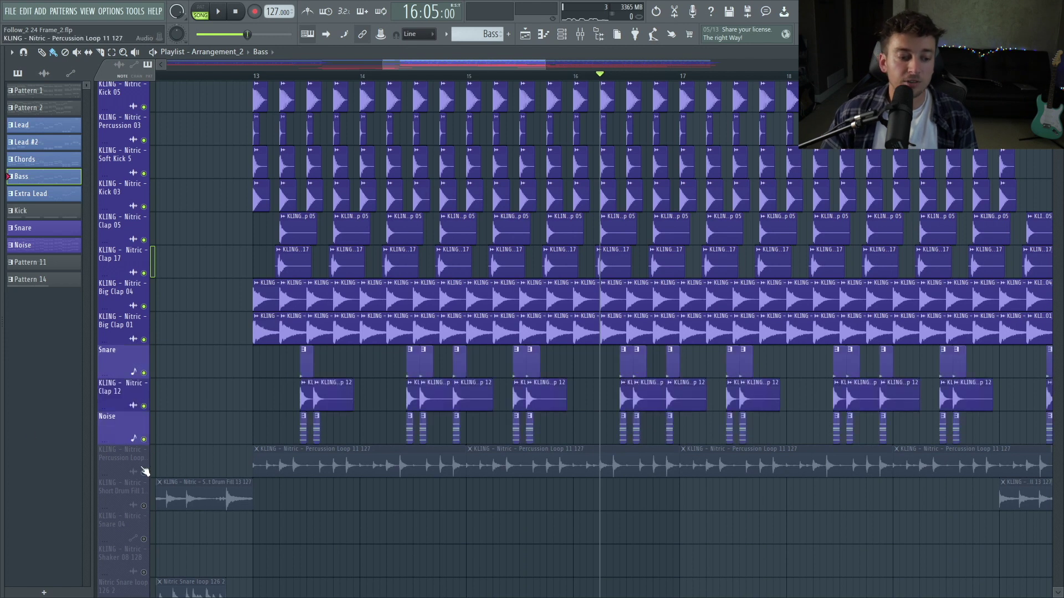
{"action": "left_click", "coordinate": [145, 472]}
Play the drums from bar 13, muting Kick 05 and toggling the Noise track during playback.
{"action": "left_click", "coordinate": [255, 75]}
{"action": "key", "text": "space"}
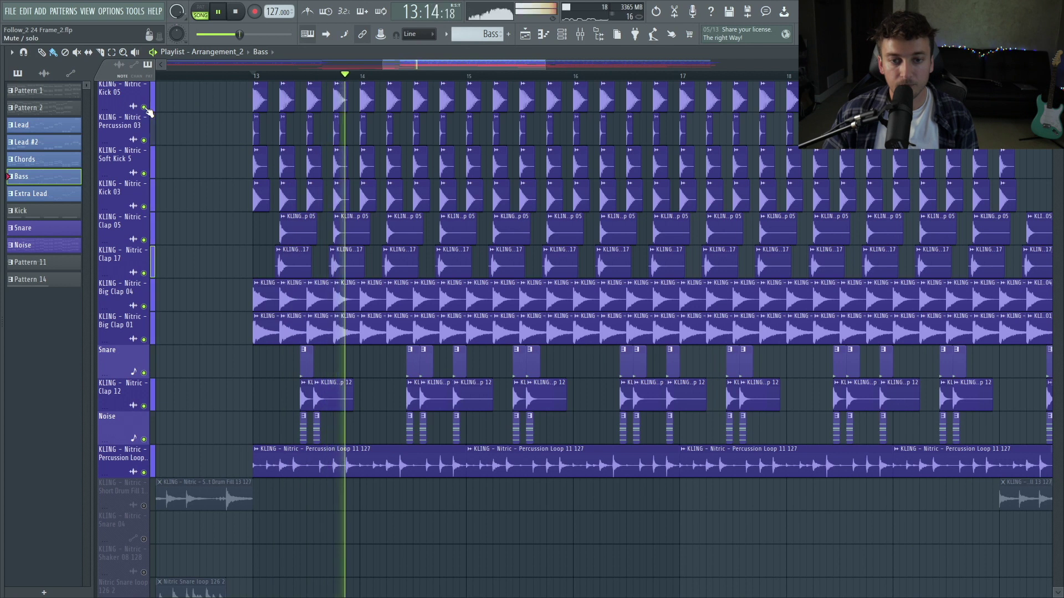
{"action": "scroll", "coordinate": [149, 110], "scroll_direction": "up", "scroll_amount": 1}
{"action": "left_click", "coordinate": [145, 140]}
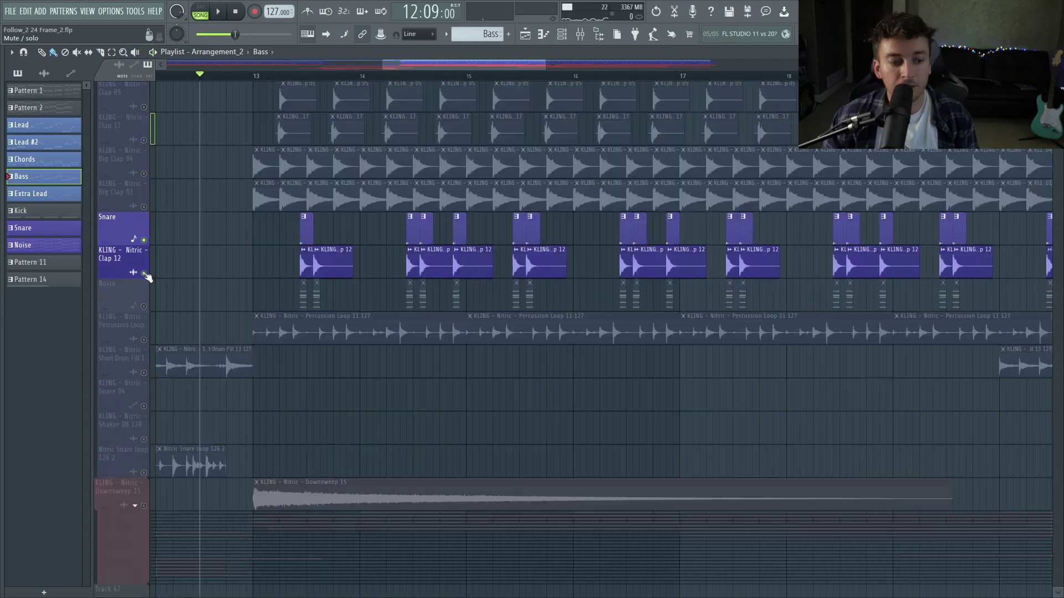
{"action": "left_click", "coordinate": [144, 307]}
{"action": "key", "text": "space"}
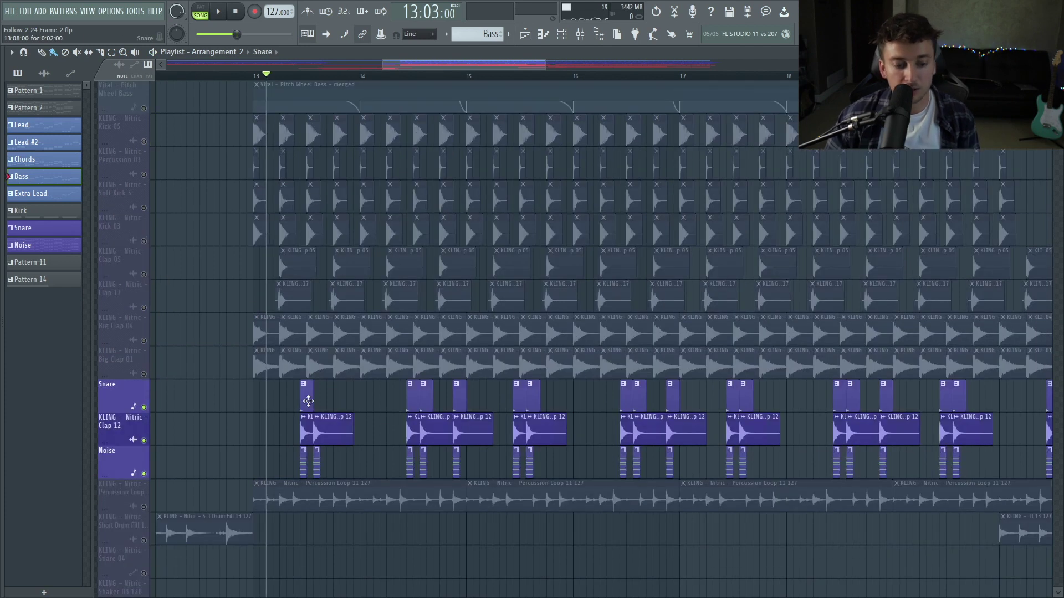
{"action": "left_click", "coordinate": [318, 396]}
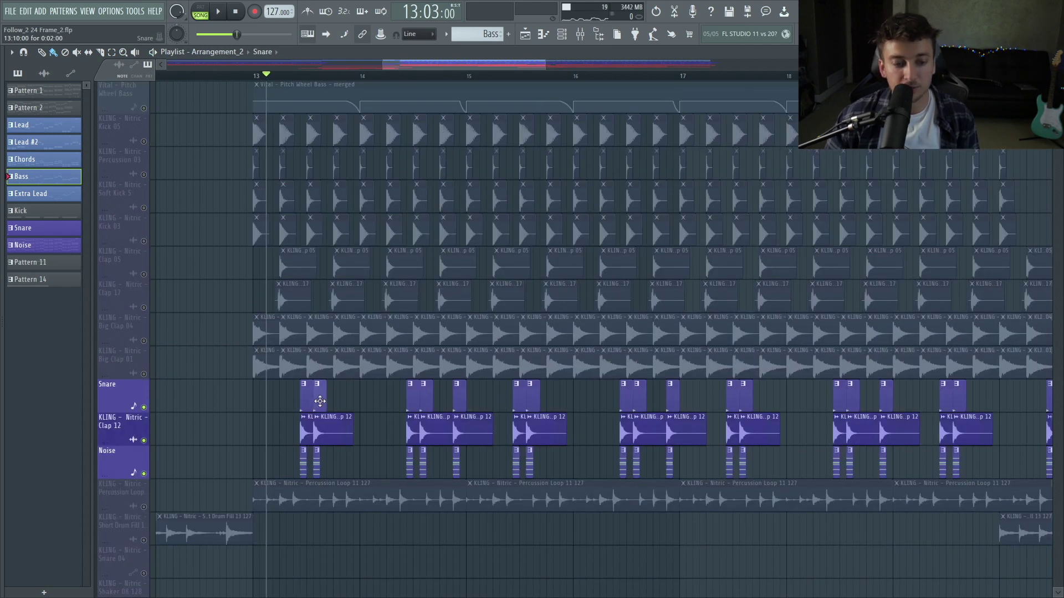
{"action": "left_click", "coordinate": [256, 77]}
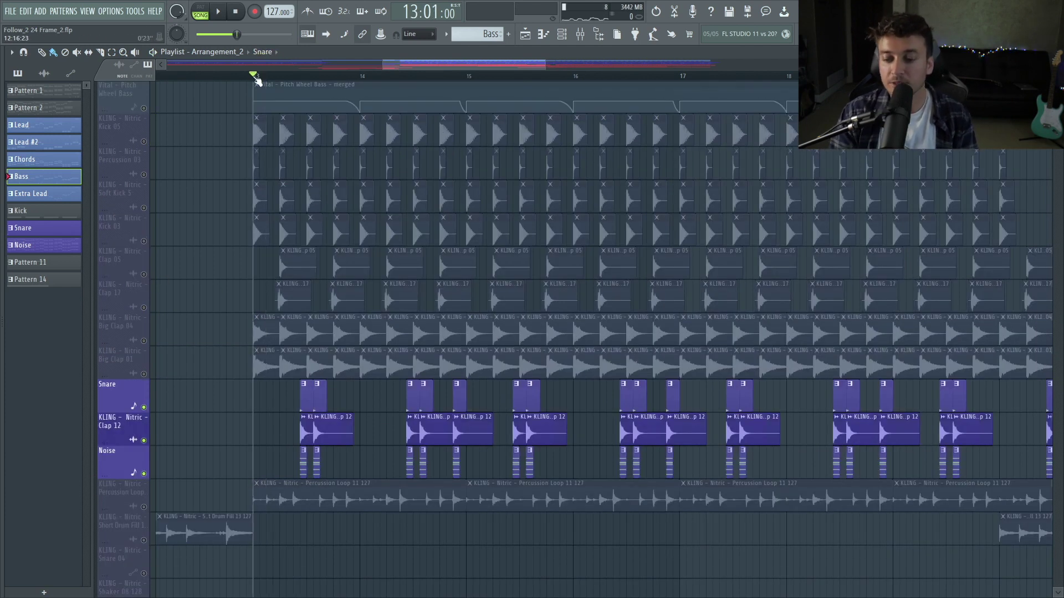
{"action": "key", "text": "space"}
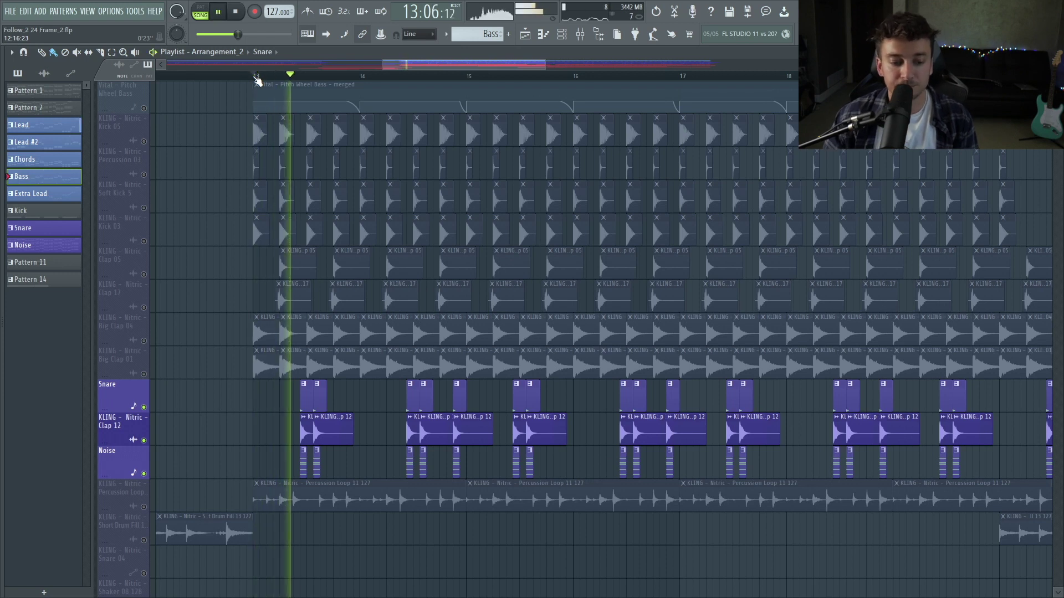
{"action": "key", "text": "space"}
{"action": "left_click_drag", "start_coordinate": [144, 374], "coordinate": [144, 108]}
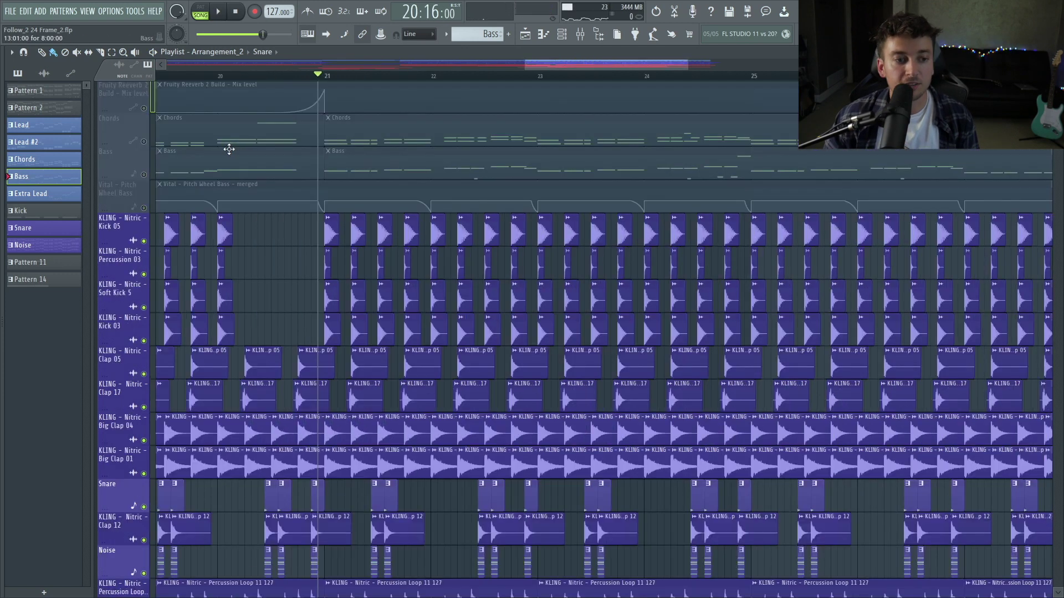
{"action": "scroll", "coordinate": [228, 148], "scroll_direction": "up", "scroll_amount": 1}
{"action": "left_click", "coordinate": [144, 109]}
{"action": "scroll", "coordinate": [140, 118], "scroll_direction": "up", "scroll_amount": 2}
{"action": "scroll", "coordinate": [404, 388], "scroll_direction": "down", "scroll_amount": 10}
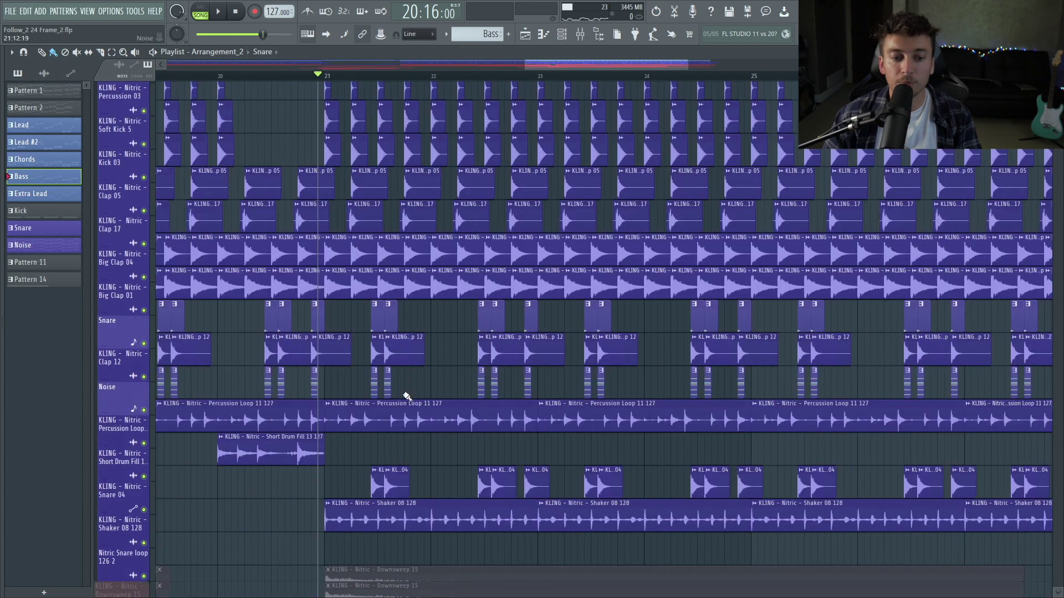
{"action": "left_click_drag", "start_coordinate": [363, 313], "coordinate": [1036, 280]}
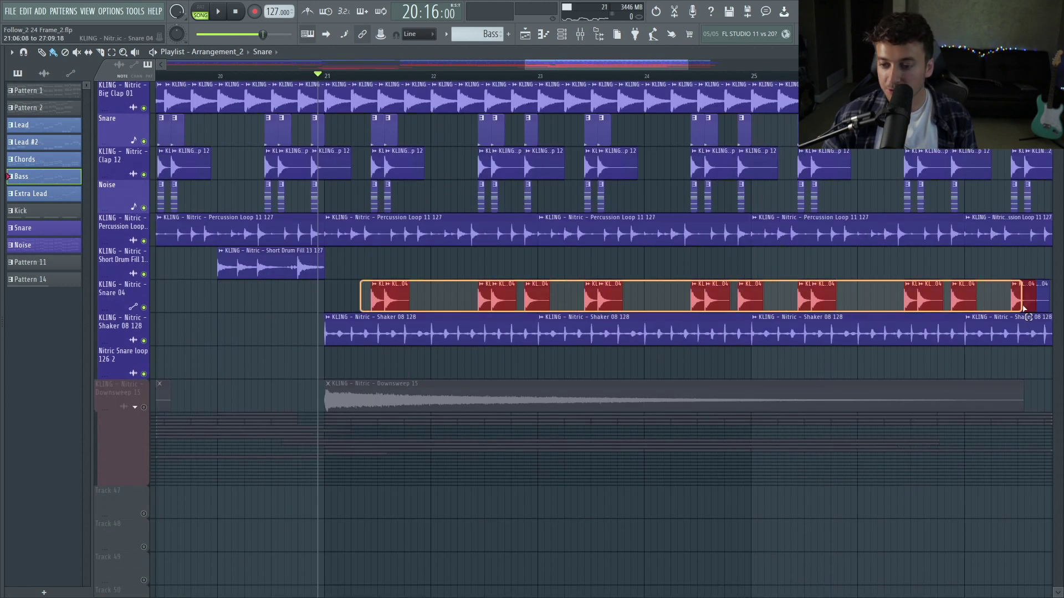
{"action": "left_click_drag", "start_coordinate": [308, 339], "coordinate": [610, 327]}
{"action": "left_click", "coordinate": [238, 339], "text": "ctrl"}
{"action": "key", "text": "space"}
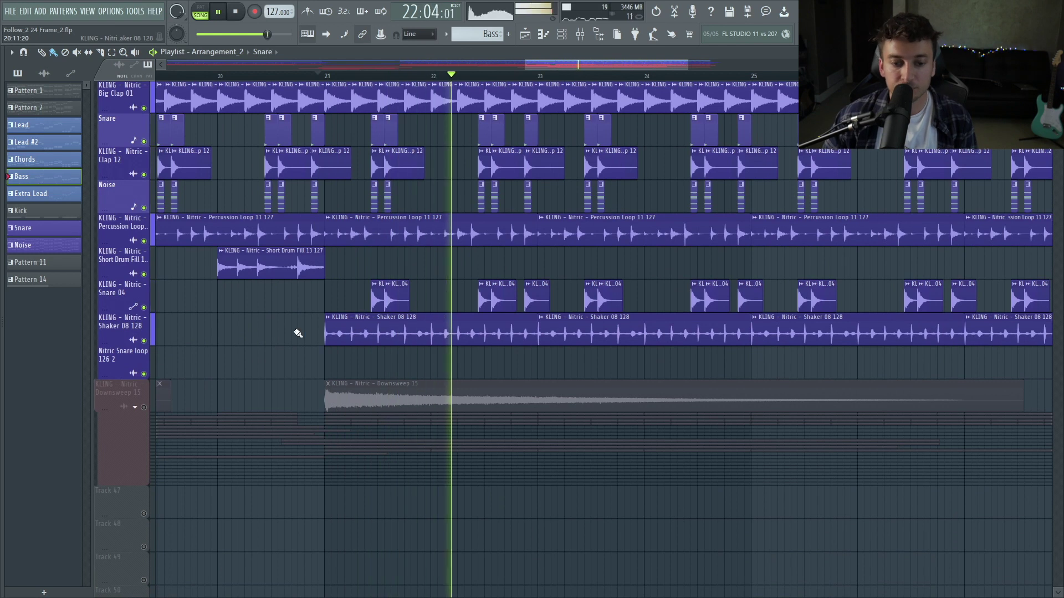
{"action": "scroll", "coordinate": [586, 434], "scroll_direction": "up", "scroll_amount": 5}
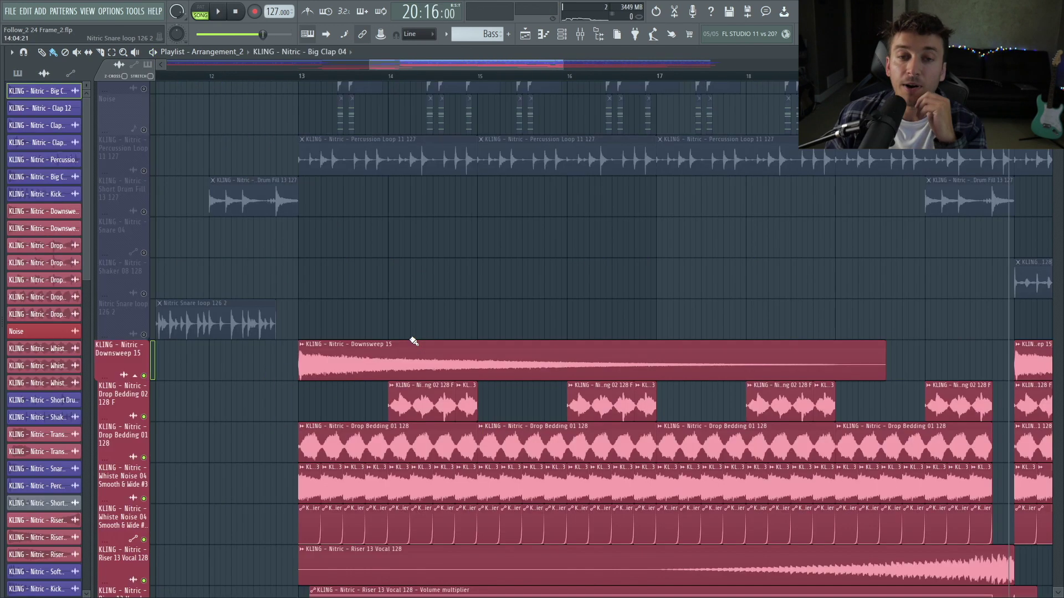
Drag the song position toward bar 14, then set it back to bar 13.
{"action": "scroll", "coordinate": [412, 340], "scroll_direction": "down", "scroll_amount": 5}
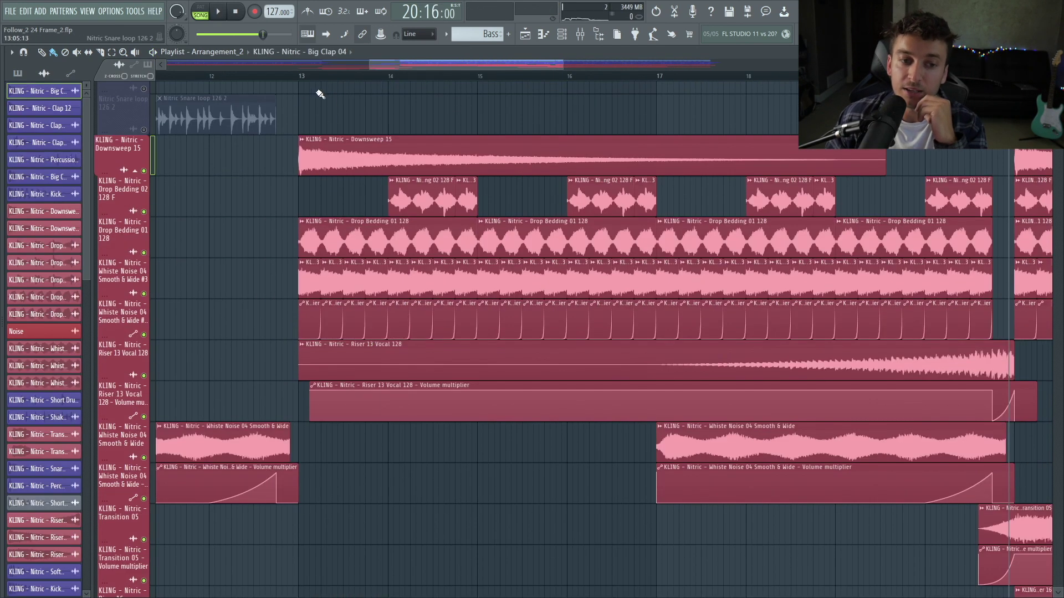
{"action": "left_click_drag", "start_coordinate": [303, 83], "coordinate": [403, 105]}
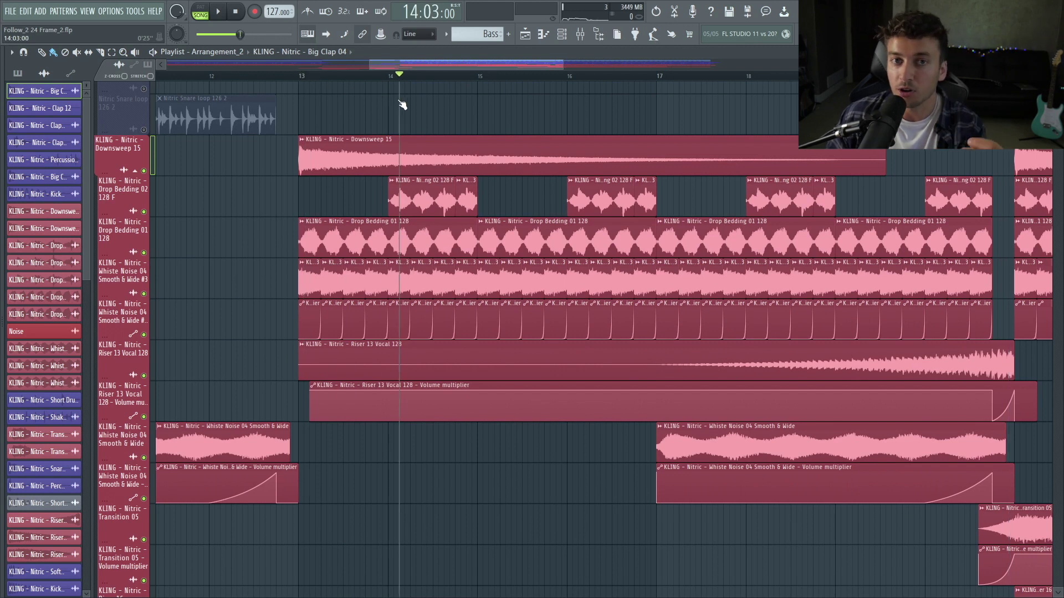
{"action": "left_click_drag", "start_coordinate": [403, 105], "coordinate": [300, 293]}
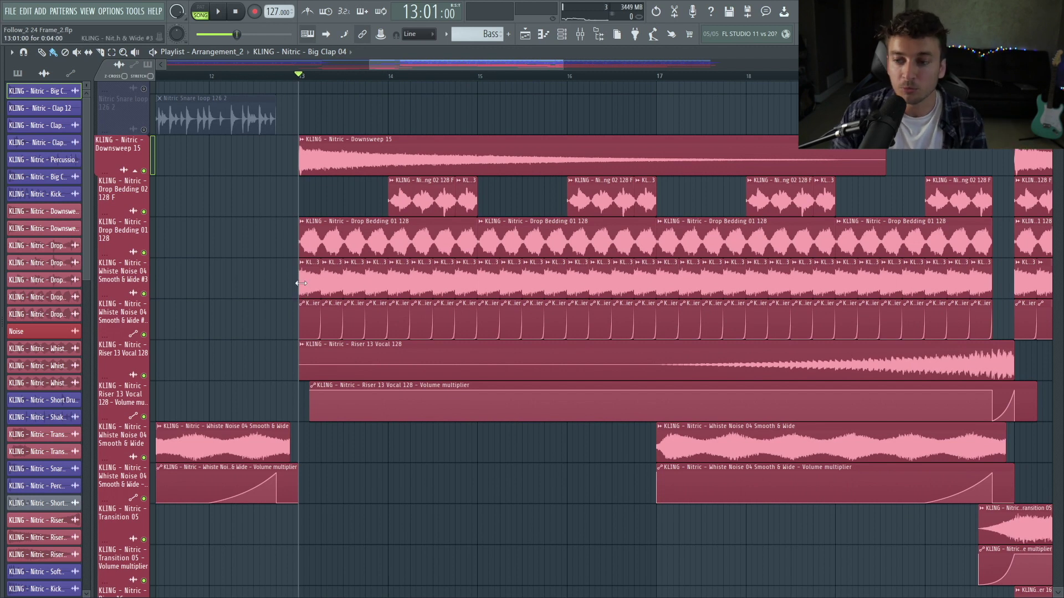
Zoom in on the effect bedding tracks from bar 13 and play them.
{"action": "scroll", "coordinate": [304, 265], "scroll_direction": "up", "scroll_amount": 10}
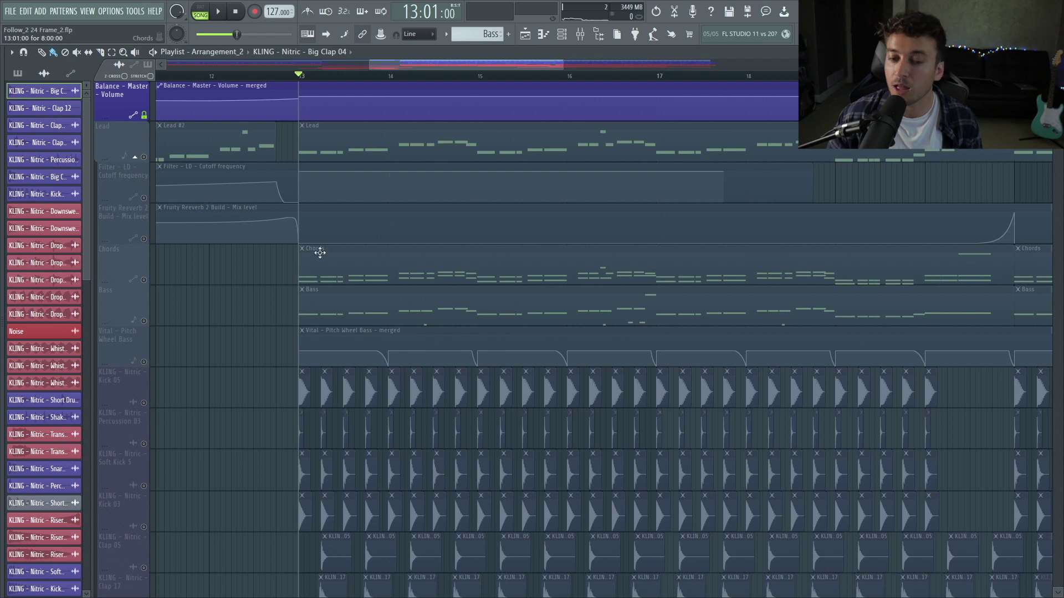
{"action": "scroll", "coordinate": [320, 253], "scroll_direction": "down", "scroll_amount": 15}
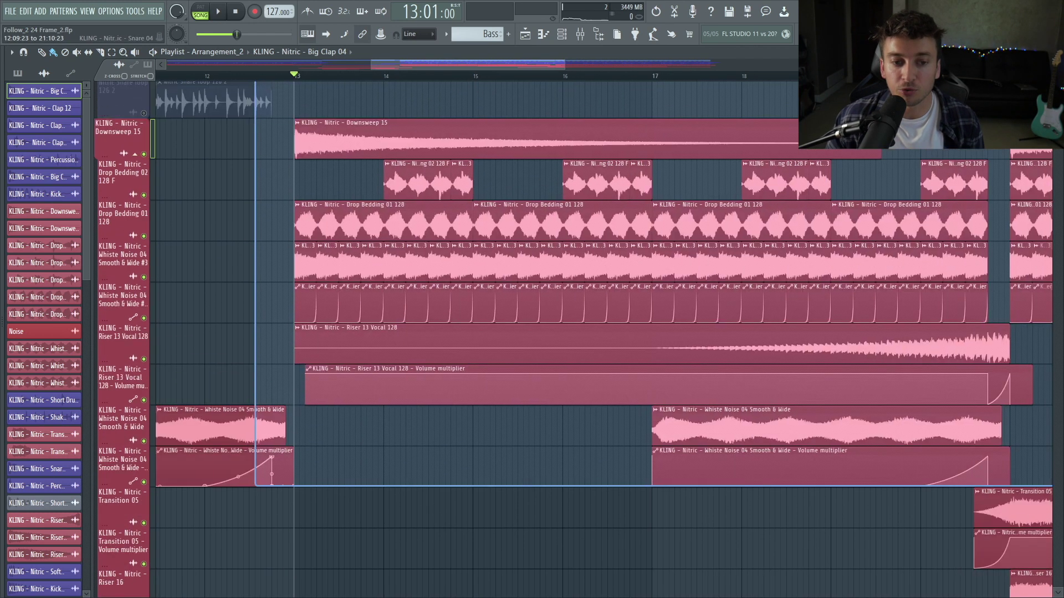
{"action": "left_click_drag", "start_coordinate": [1063, 475], "coordinate": [1063, 477]}
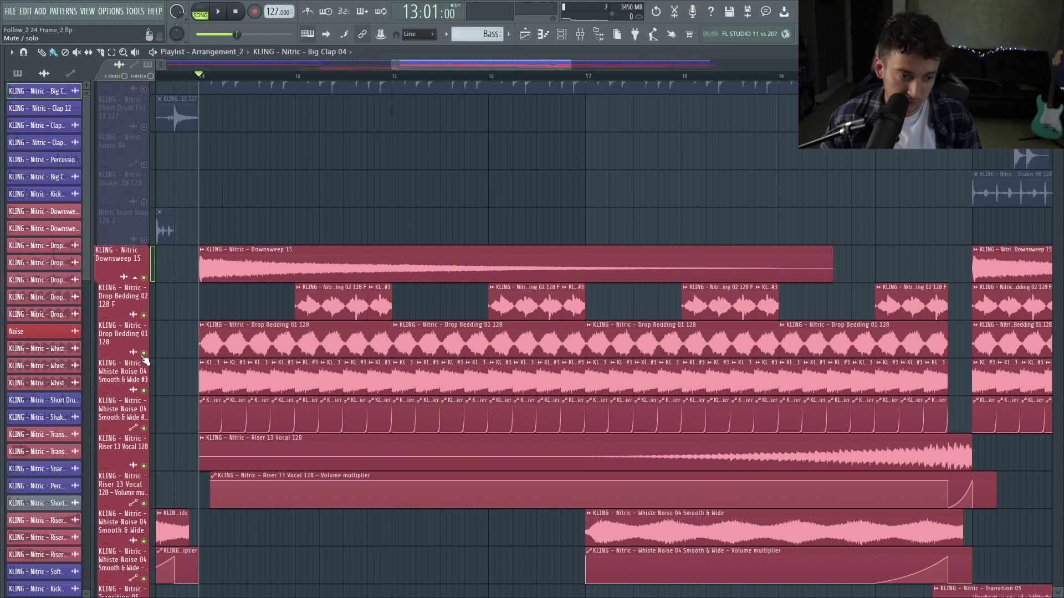
{"action": "key", "text": "space"}
Scroll down to the Drop Bedding tracks and stop playback, returning to bar 20.
{"action": "scroll", "coordinate": [421, 166], "scroll_direction": "down", "scroll_amount": 1}
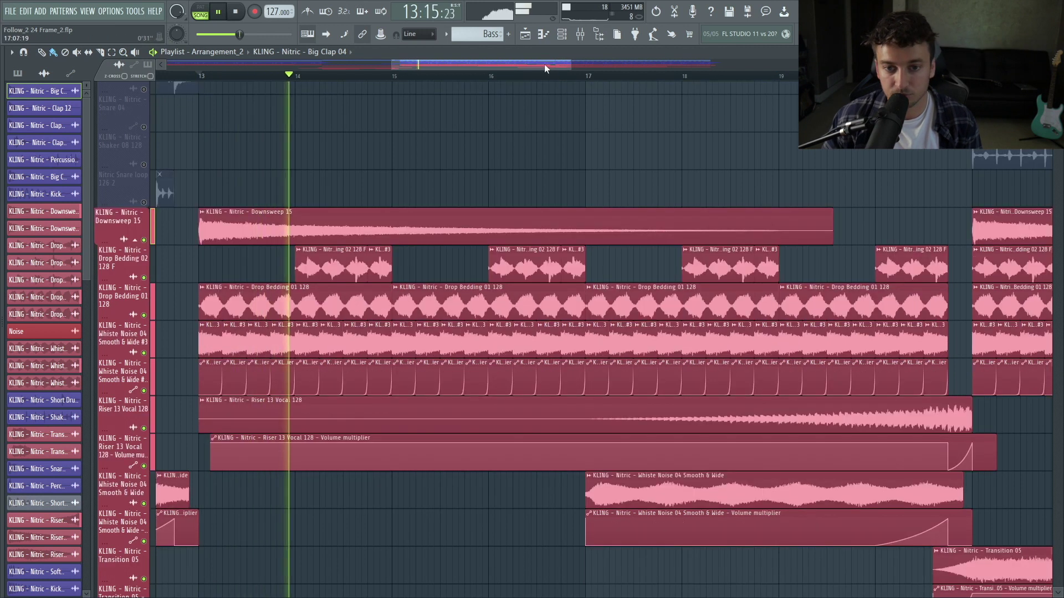
{"action": "scroll", "coordinate": [546, 68], "scroll_direction": "down", "scroll_amount": 2}
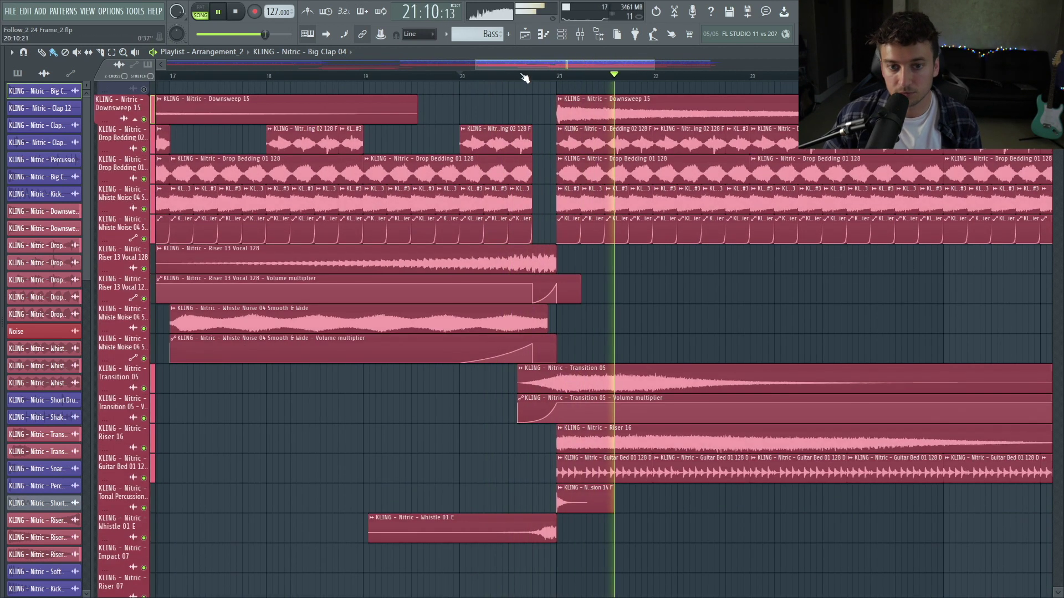
{"action": "key", "text": "space"}
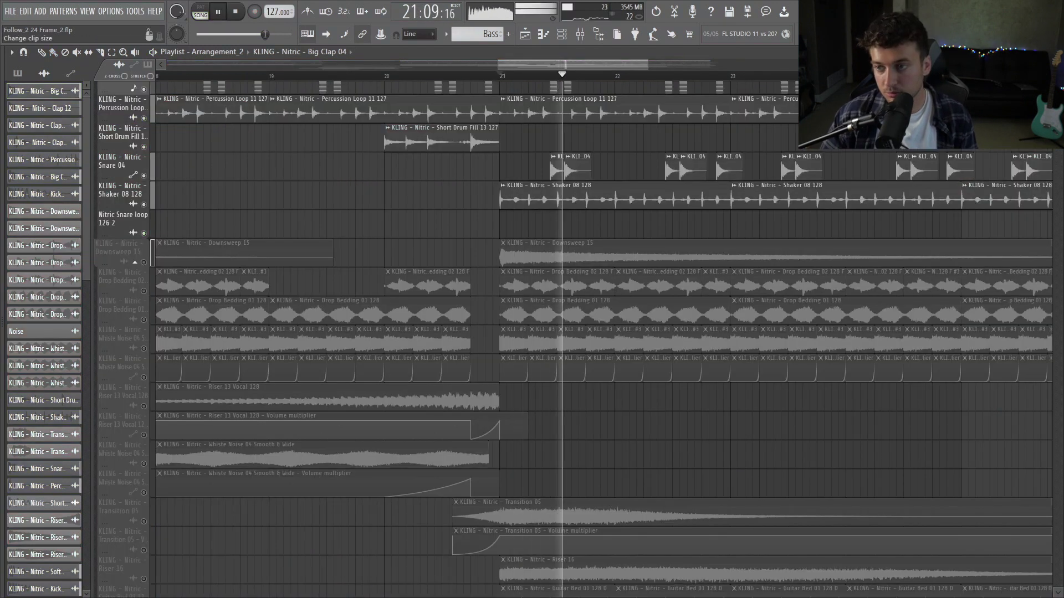
{"action": "scroll", "coordinate": [419, 252], "scroll_direction": "down", "scroll_amount": 2}
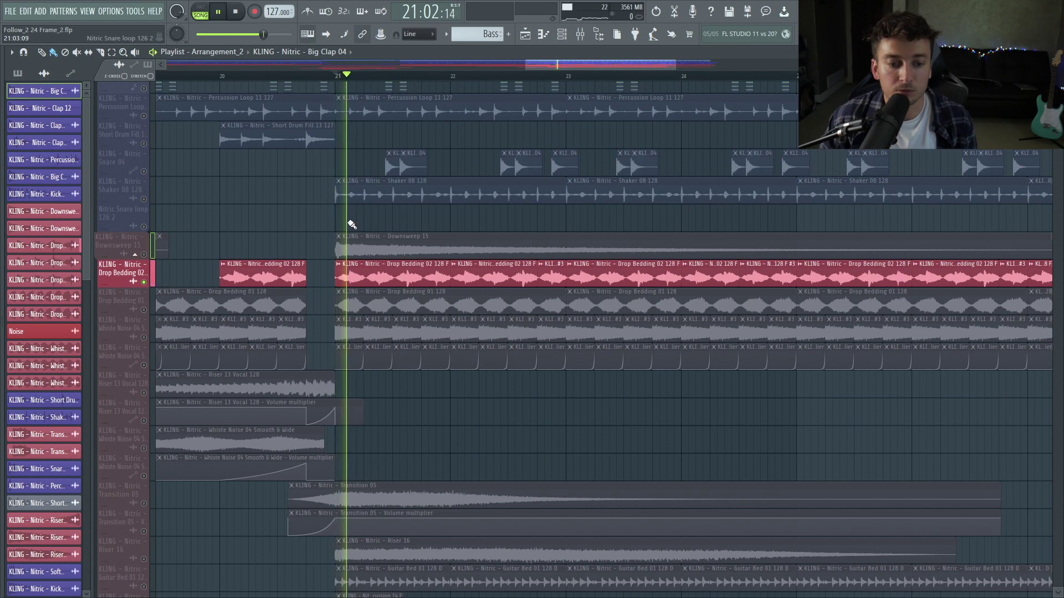
Audition Drop Bedding 01 solo, then Drop Bedding 02, then both together from bar 21.
{"action": "key", "text": "space"}
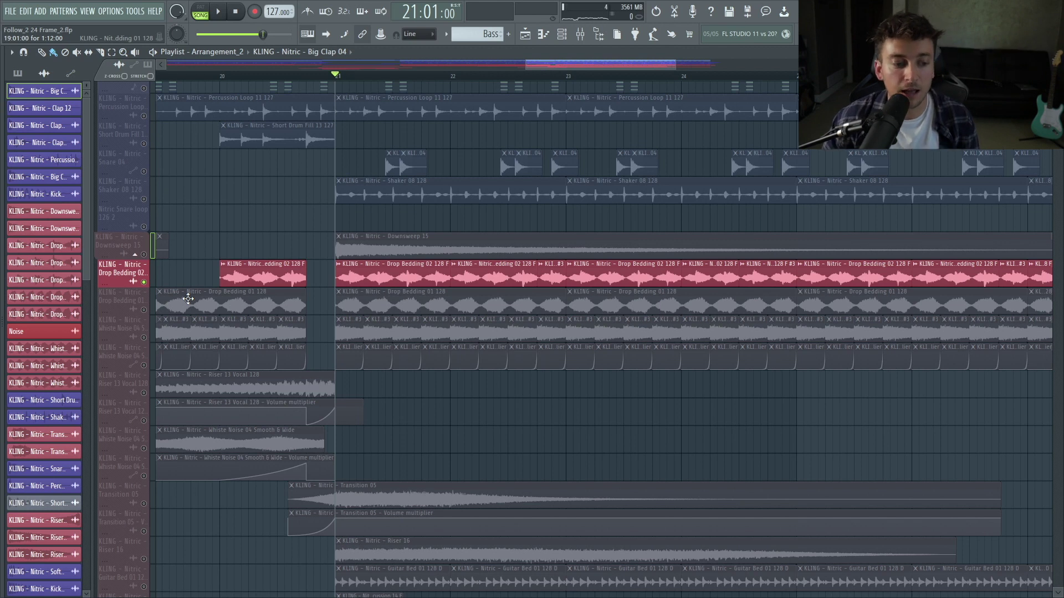
{"action": "left_click", "coordinate": [144, 310], "text": "ctrl"}
{"action": "key", "text": "space"}
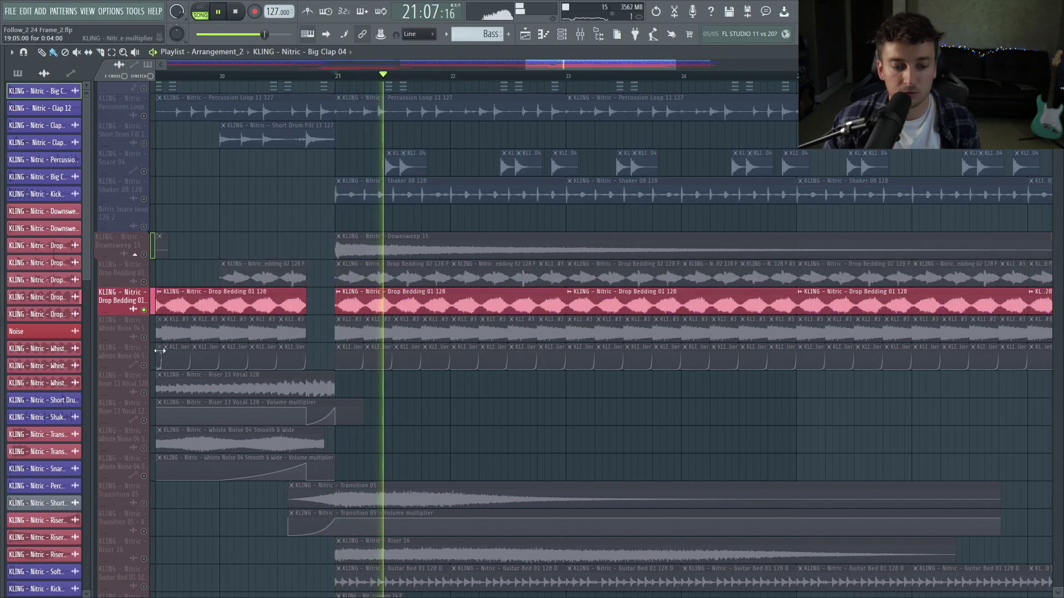
{"action": "left_click", "coordinate": [144, 282], "text": "ctrl"}
{"action": "key", "text": "space"}
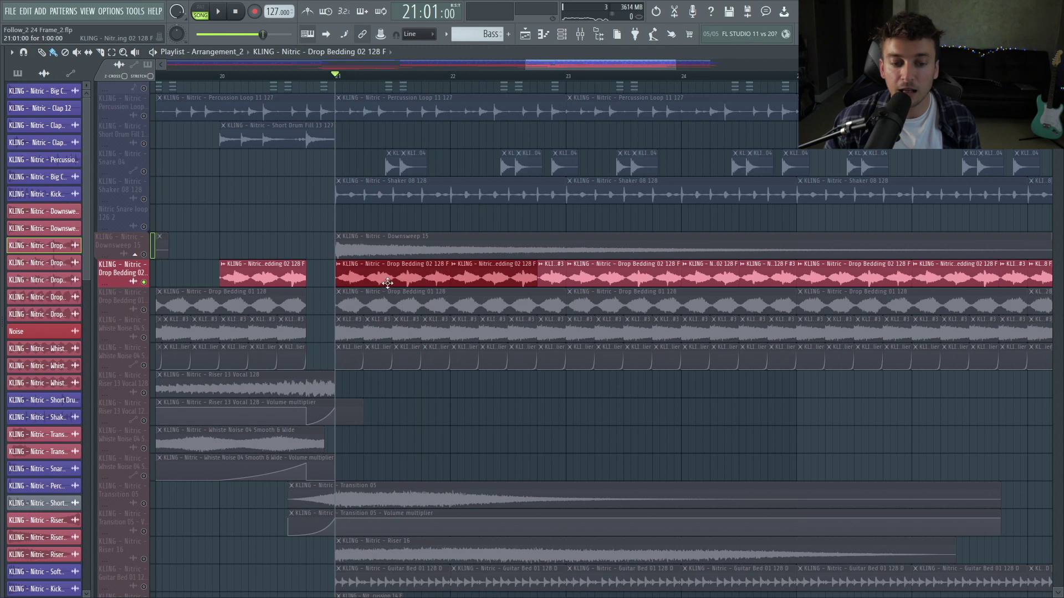
{"action": "left_click", "coordinate": [145, 310]}
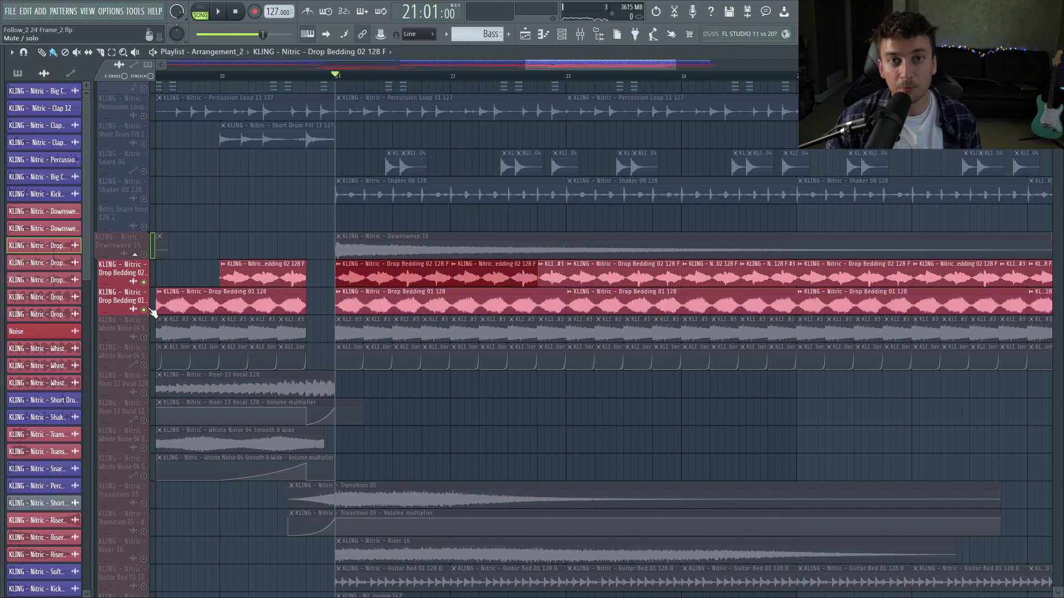
{"action": "key", "text": "space"}
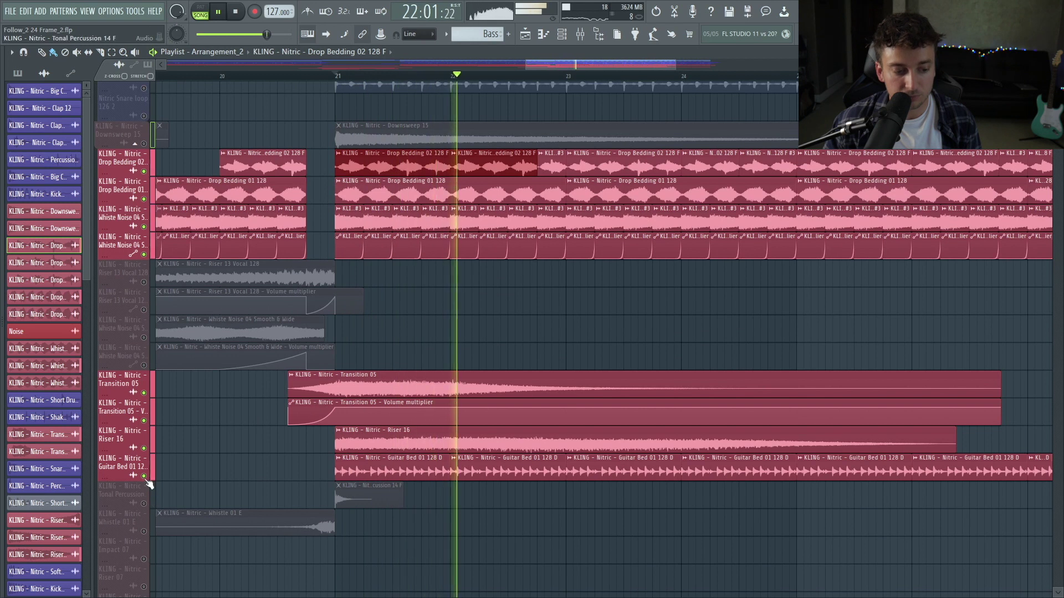
Solo the Guitar Bed 01 track and play it from bar 21.
{"action": "left_click", "coordinate": [144, 476], "text": "ctrl"}
{"action": "key", "text": "space"}
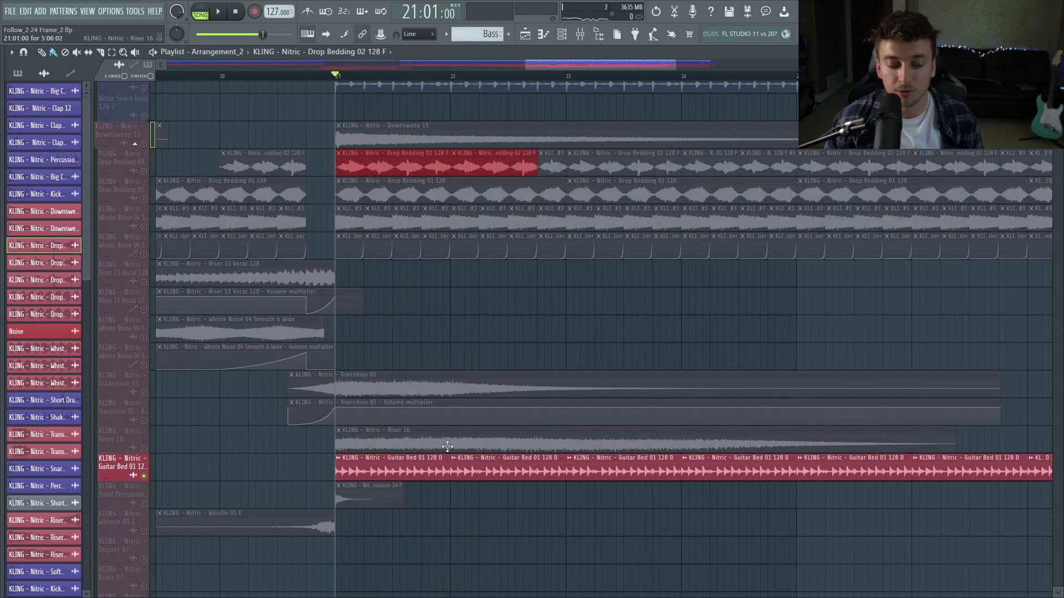
{"action": "left_click_drag", "start_coordinate": [313, 478], "coordinate": [654, 483]}
{"action": "left_click", "coordinate": [665, 494], "text": "ctrl"}
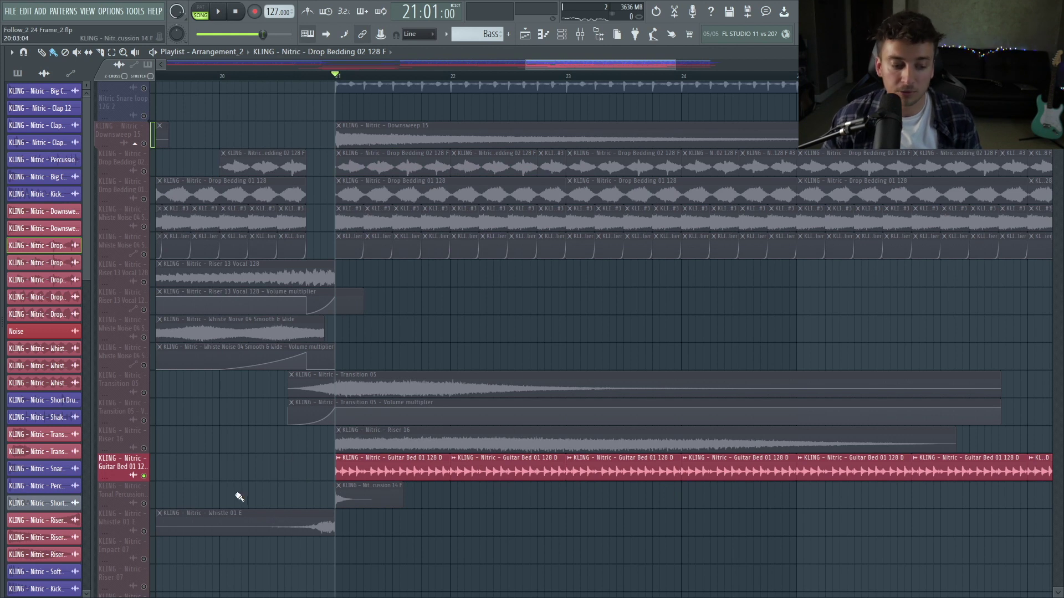
{"action": "key", "text": "space"}
Open the Guitar Bed 01 sample settings and adjust its Formant slider while the song plays.
{"action": "double_click", "coordinate": [400, 464]}
{"action": "key", "text": "space"}
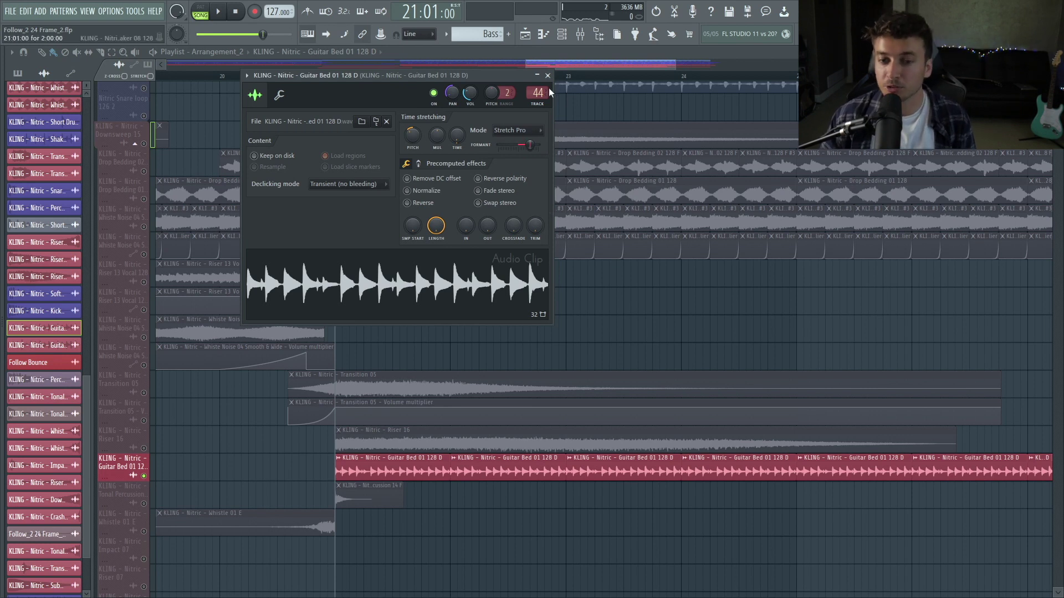
{"action": "key", "text": "space"}
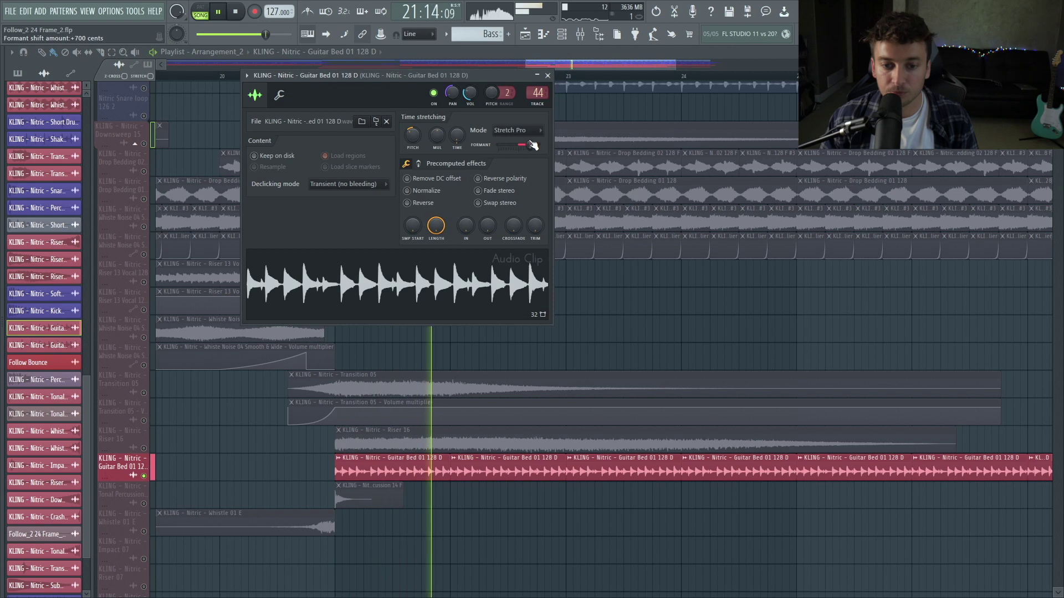
{"action": "mouse_move", "coordinate": [530, 144]}
{"action": "left_mouse_down"}
{"action": "mouse_move", "coordinate": [508, 146]}
{"action": "mouse_move", "coordinate": [529, 159]}
{"action": "mouse_move", "coordinate": [531, 145]}
{"action": "left_mouse_up"}
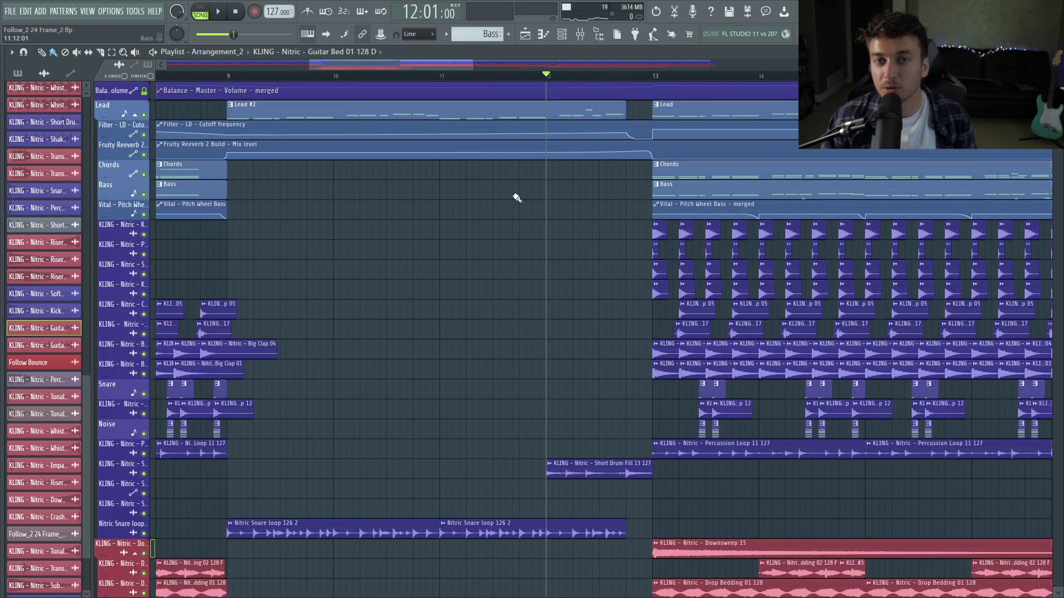
Place the playhead near bar 11 and play, scrolling down to the riser, impact and crash tracks.
{"action": "left_click", "coordinate": [499, 76]}
{"action": "left_click", "coordinate": [480, 76]}
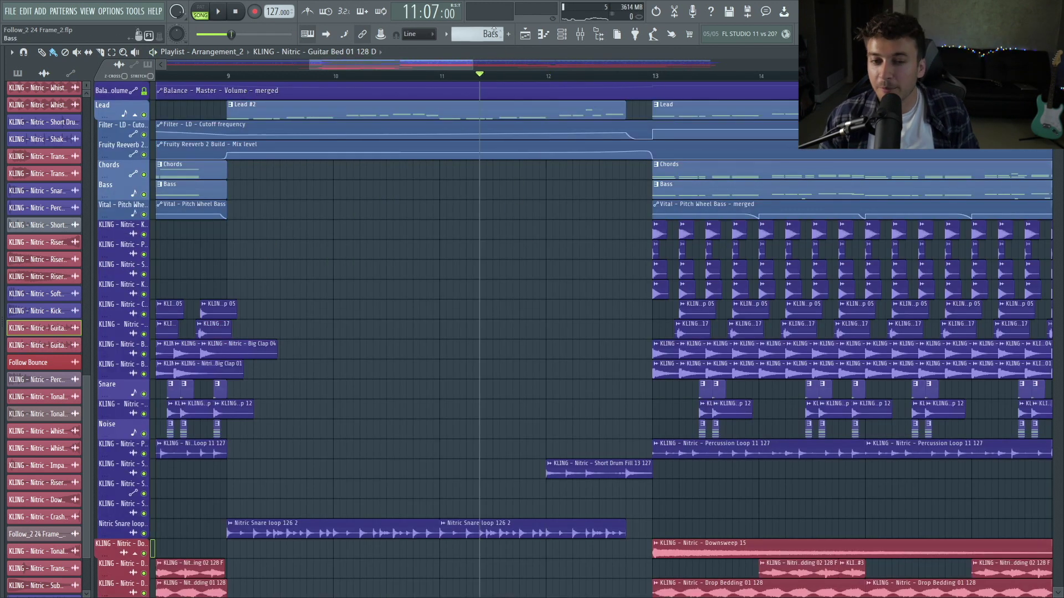
{"action": "left_click_drag", "start_coordinate": [509, 76], "coordinate": [502, 79]}
{"action": "key", "text": "space"}
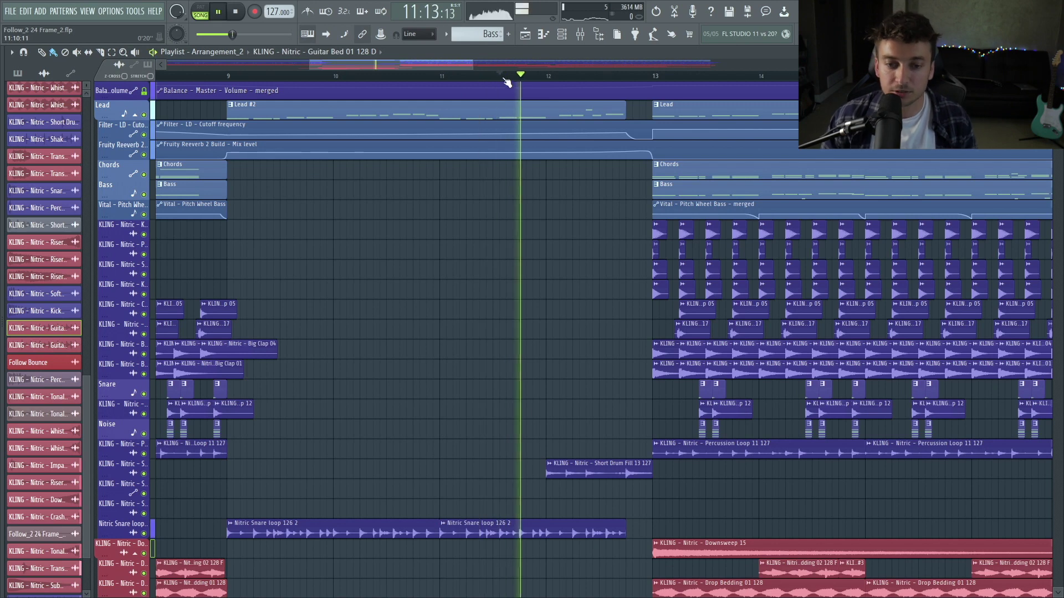
{"action": "scroll", "coordinate": [669, 311], "scroll_direction": "down", "scroll_amount": 4}
{"action": "scroll", "coordinate": [668, 310], "scroll_direction": "down", "scroll_amount": 3}
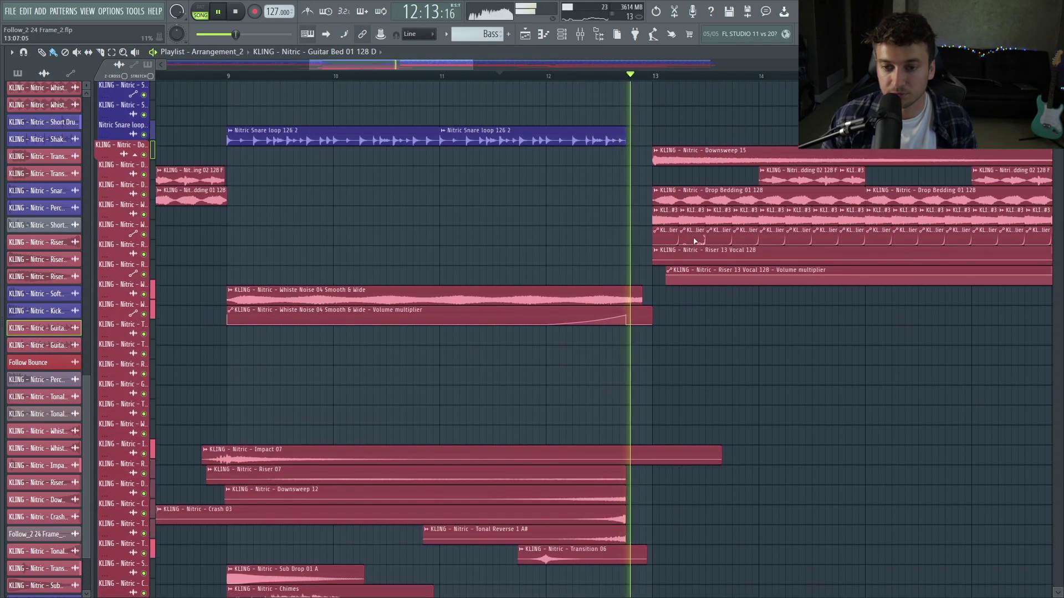